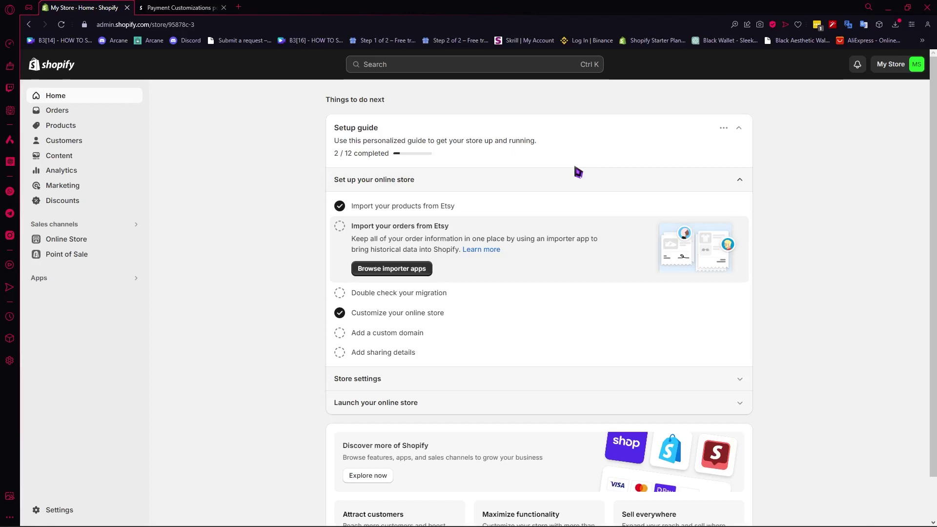
# Step: Open the Plan settings and review the Advanced Shopify plan name and its original $399 price
pyautogui.click(55, 510)
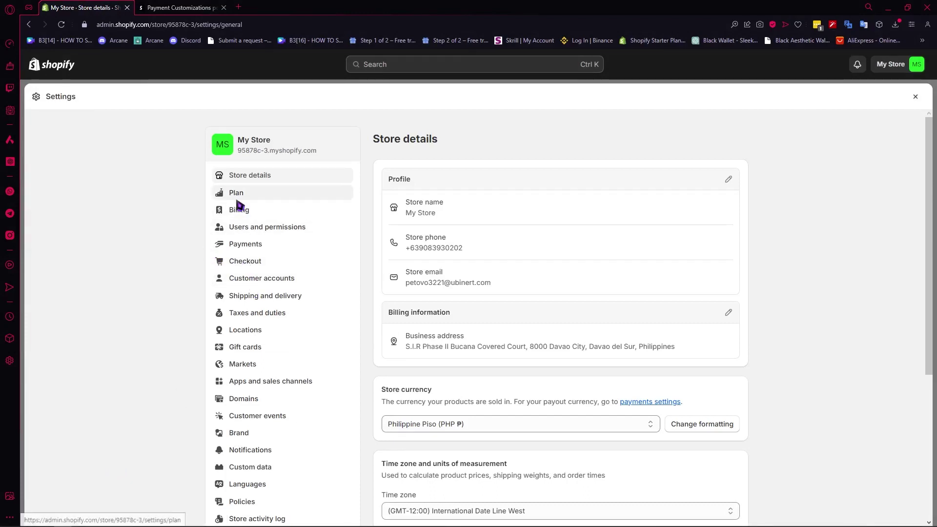
pyautogui.click(221, 194)
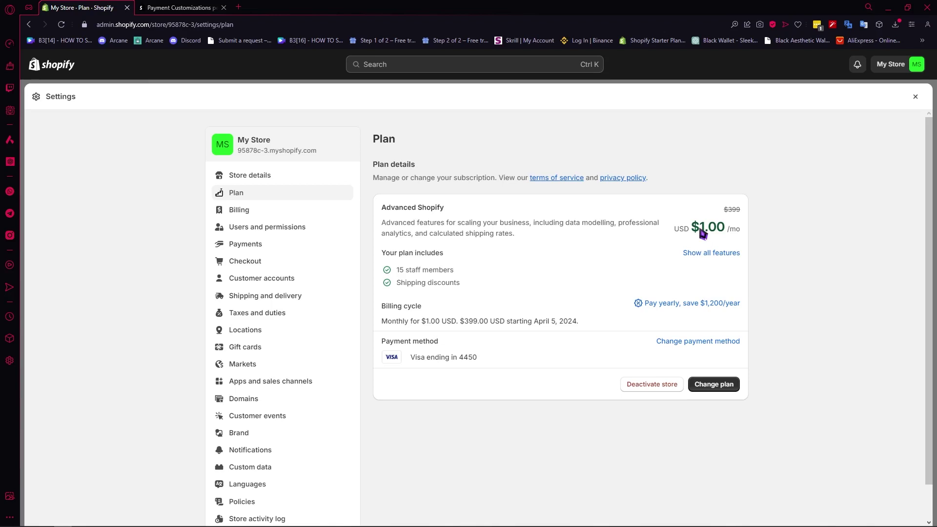
pyautogui.moveTo(449, 213); pyautogui.dragTo(385, 207)
pyautogui.click(753, 213)
pyautogui.moveTo(720, 211); pyautogui.dragTo(743, 216)
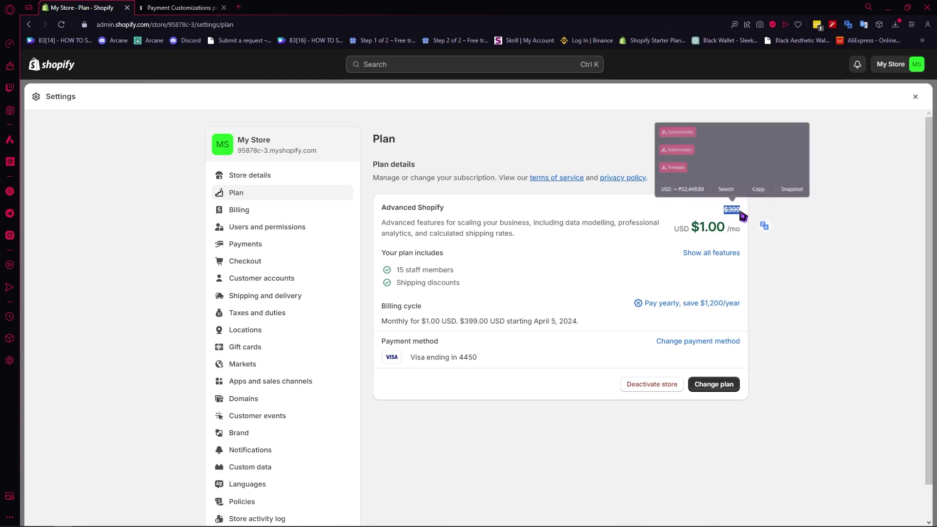
pyautogui.click(783, 215)
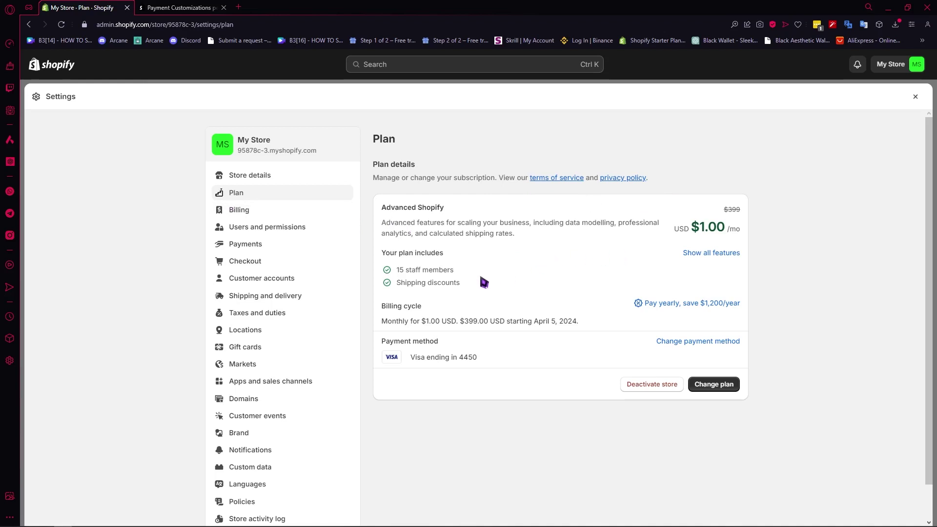
pyautogui.scroll(-1, 280, 420)
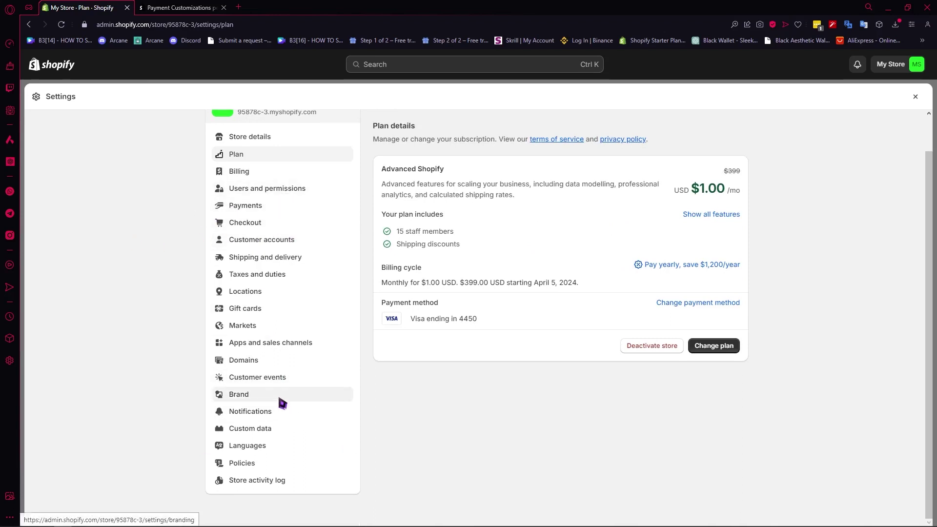
# Step: Open Taxes and duties and review the regional tax list and the tax-professional advice
pyautogui.click(266, 274)
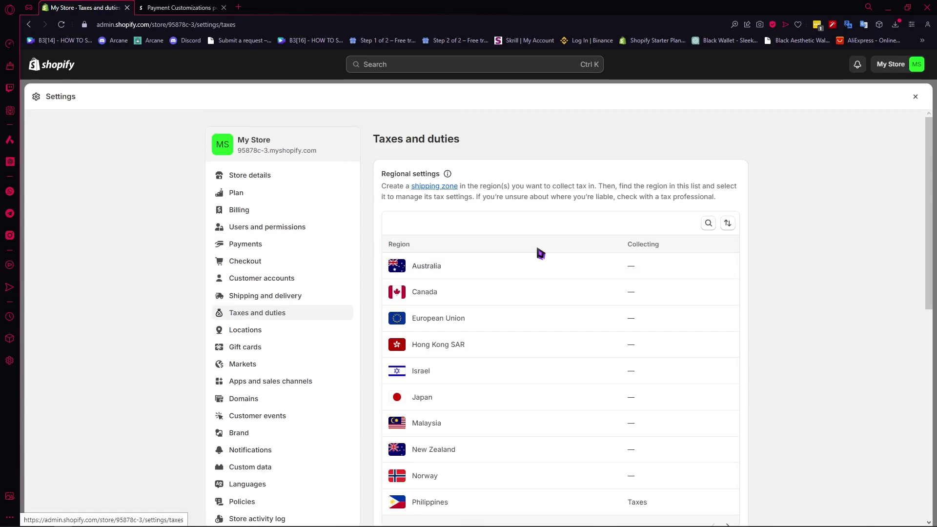
pyautogui.scroll(-3, 539, 253)
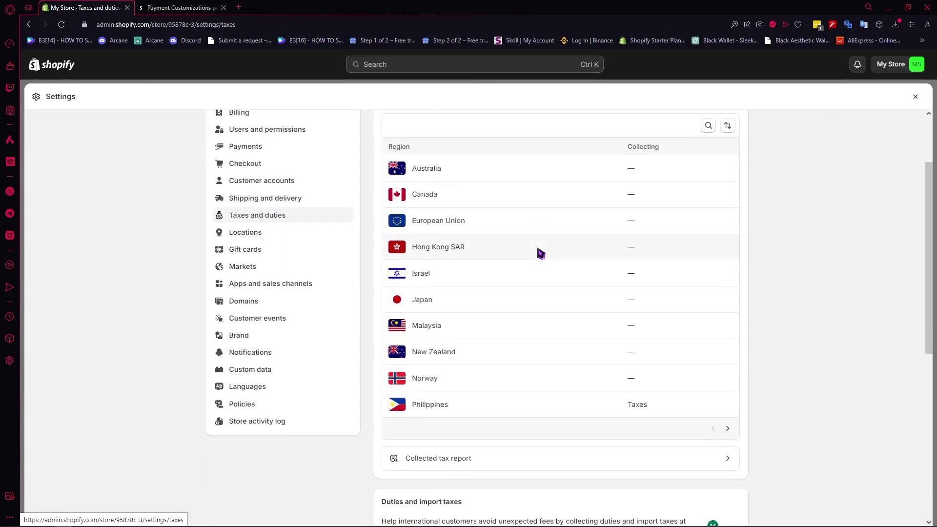
pyautogui.scroll(-3, 565, 275)
pyautogui.scroll(6, 576, 277)
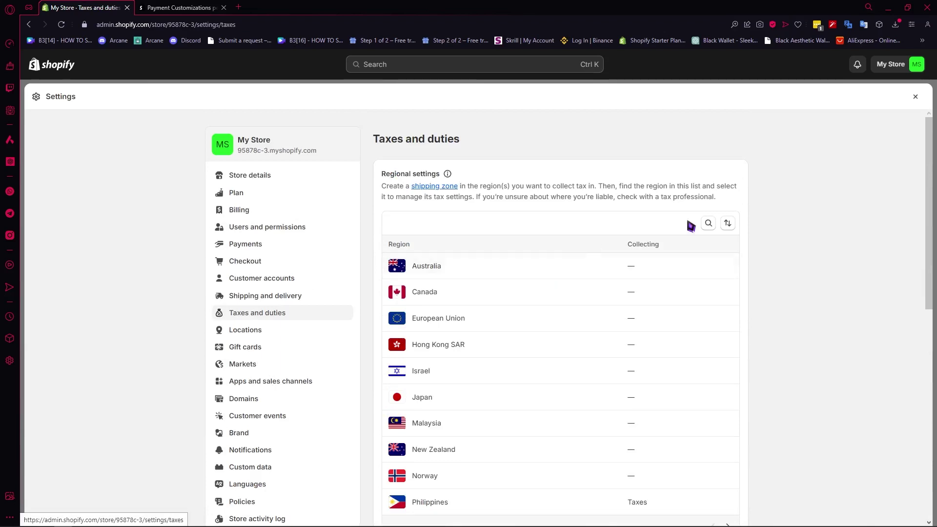
pyautogui.moveTo(625, 198); pyautogui.dragTo(719, 207)
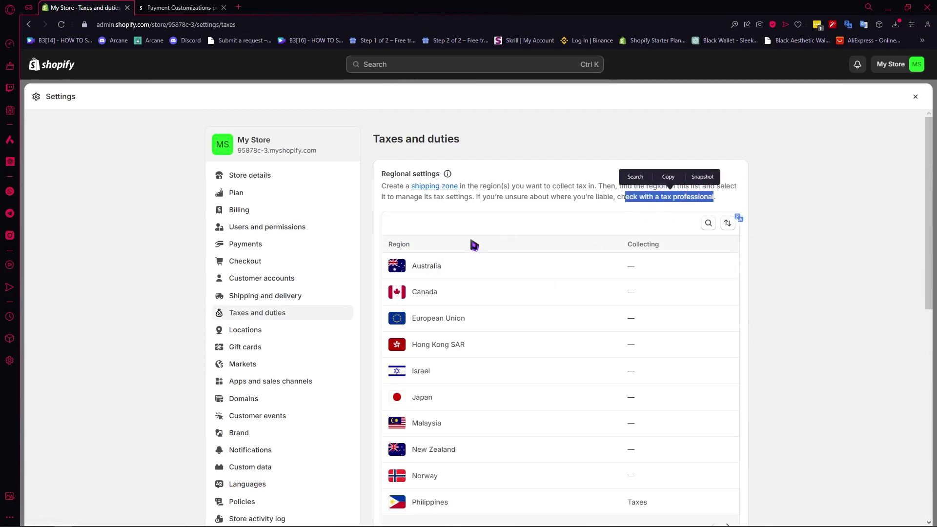
pyautogui.click(512, 215)
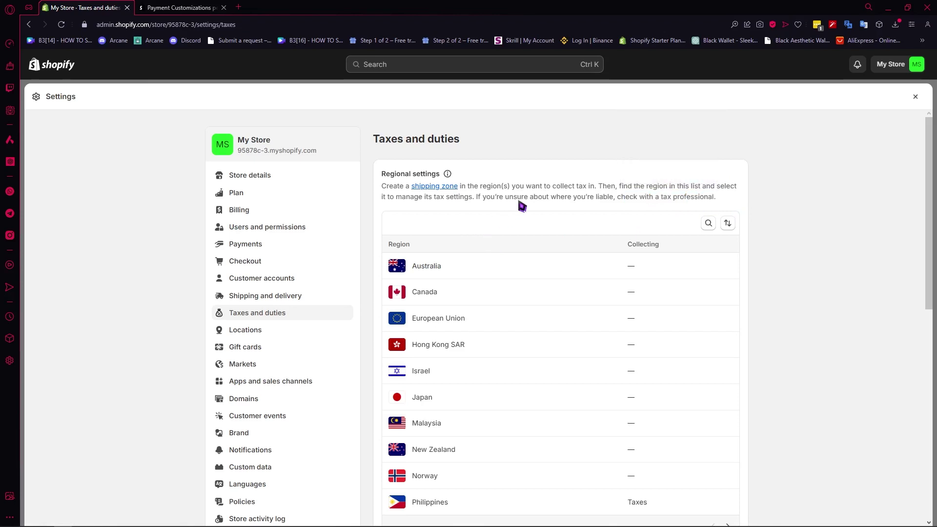
# Step: Open Payments settings and review providers, PayPal, capture method and manual payment methods
pyautogui.click(248, 249)
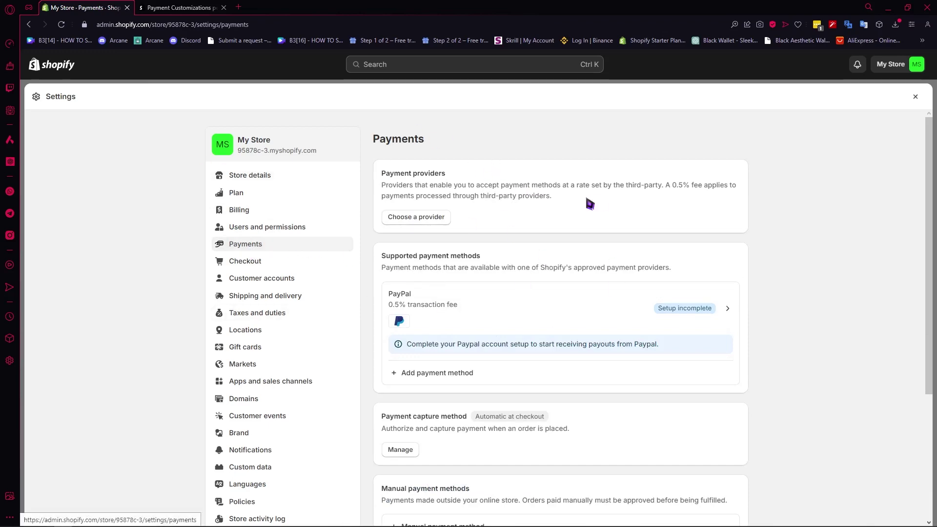
pyautogui.scroll(-3, 439, 217)
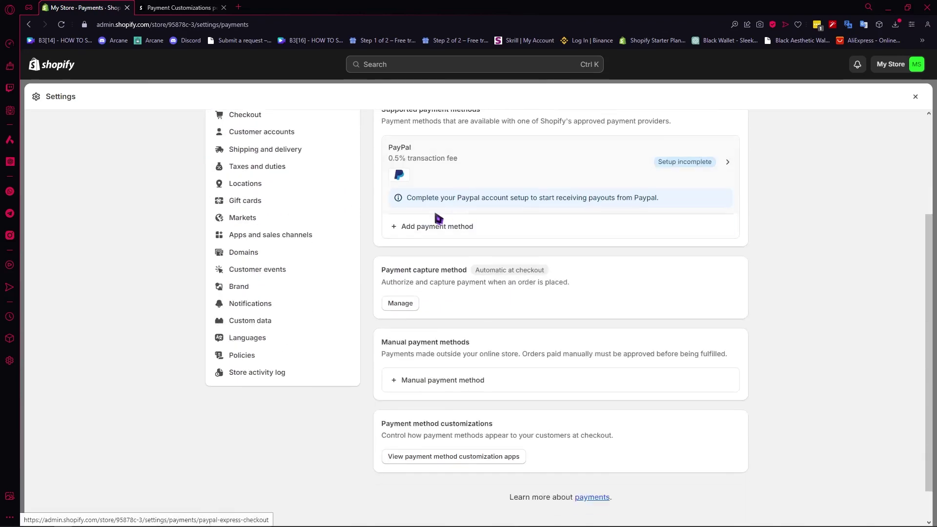
pyautogui.scroll(2, 470, 203)
pyautogui.scroll(-3, 432, 217)
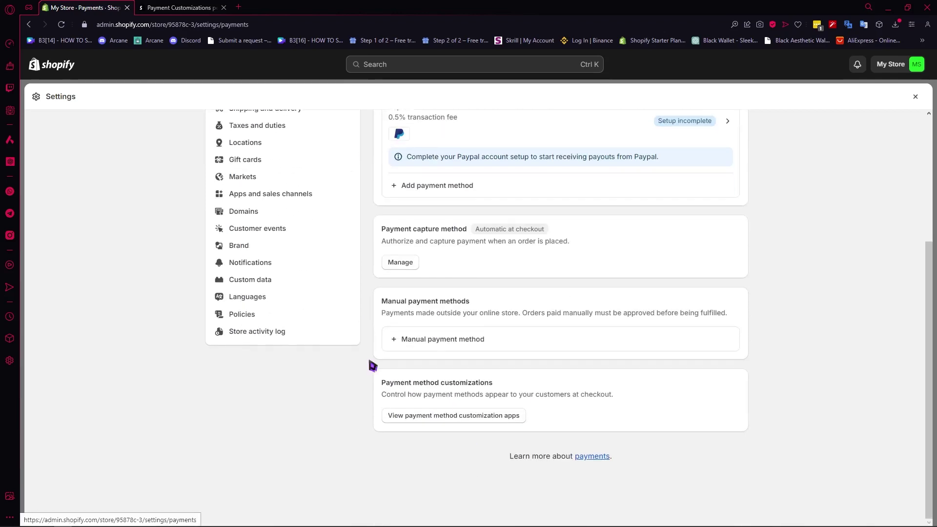
pyautogui.scroll(4, 372, 366)
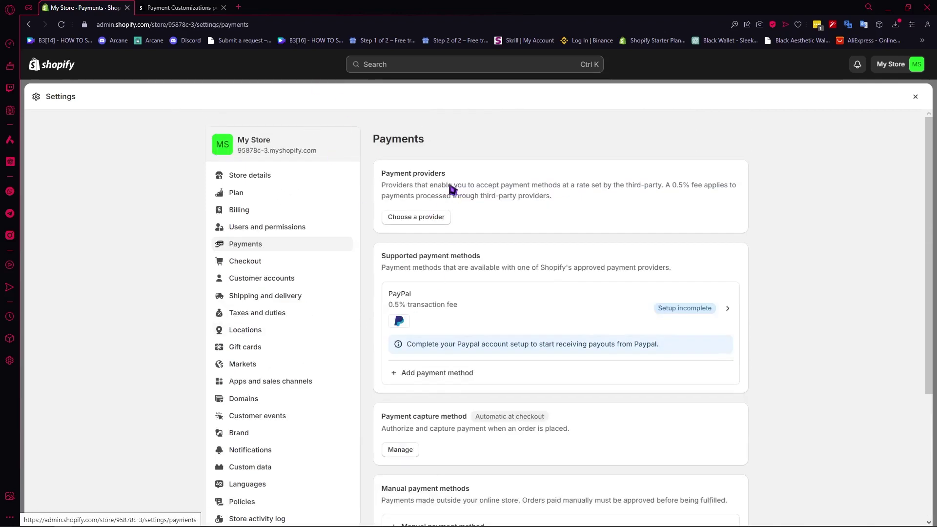
# Step: Browse the third-party payment providers list, from Bogus Gateway to Payoneer Checkout Native Cards
pyautogui.click(408, 220)
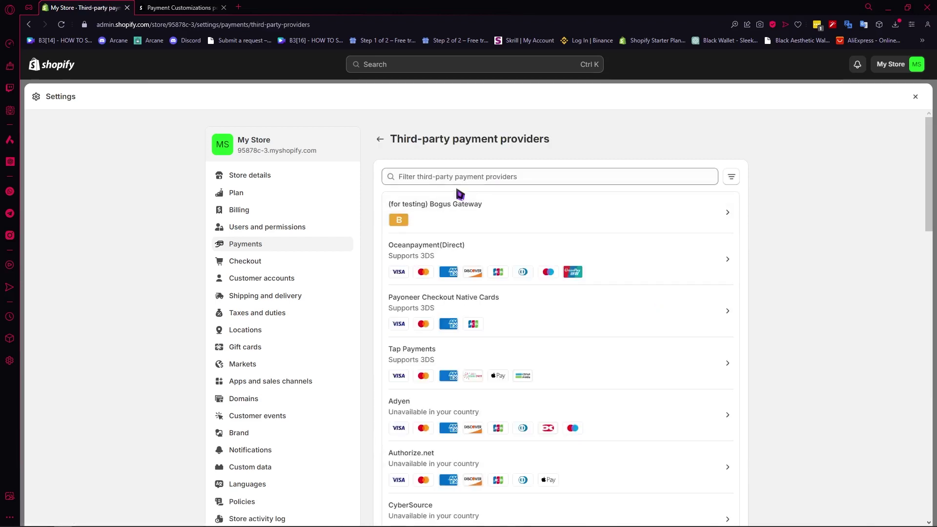
pyautogui.scroll(-1, 463, 181)
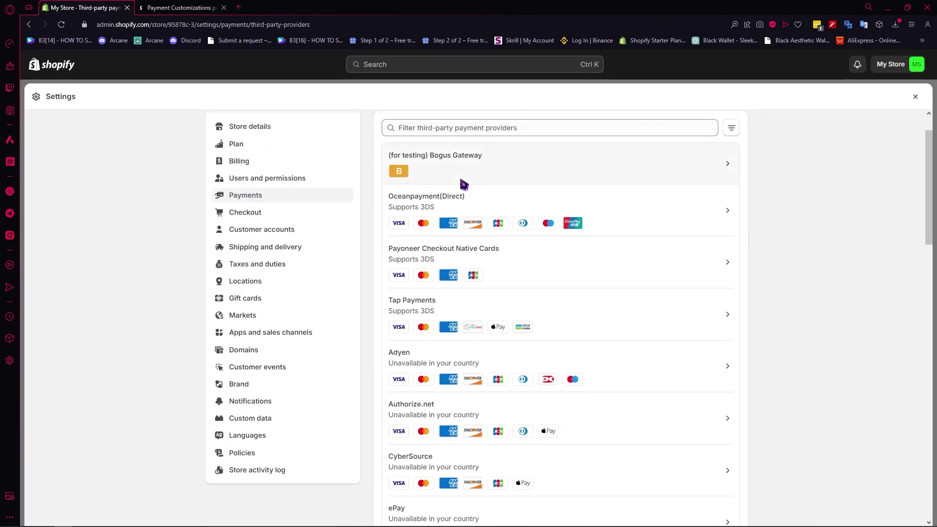
pyautogui.scroll(-4, 628, 358)
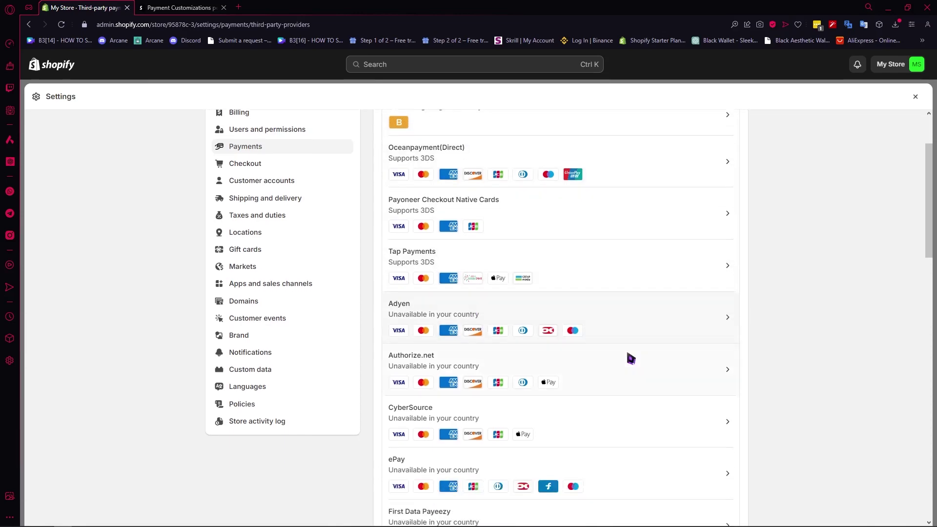
pyautogui.scroll(-9, 632, 360)
pyautogui.scroll(12, 661, 349)
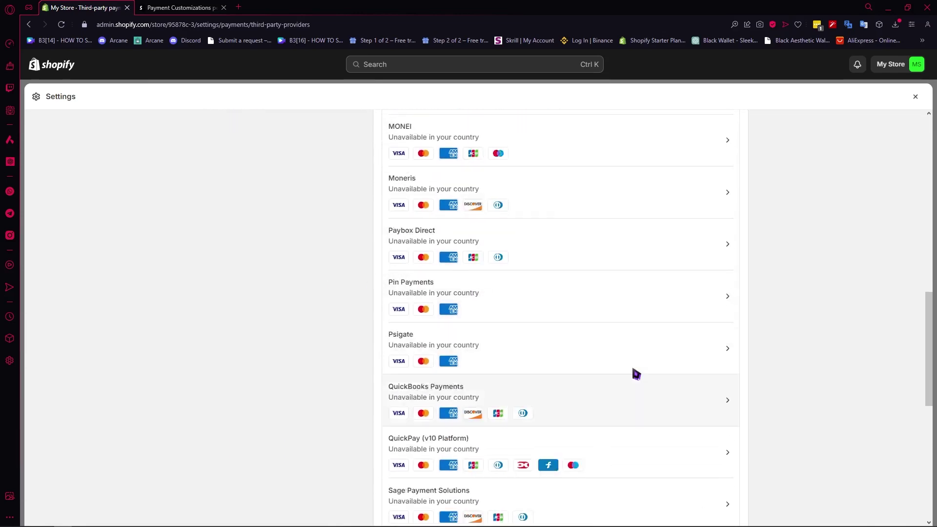
pyautogui.scroll(2, 621, 374)
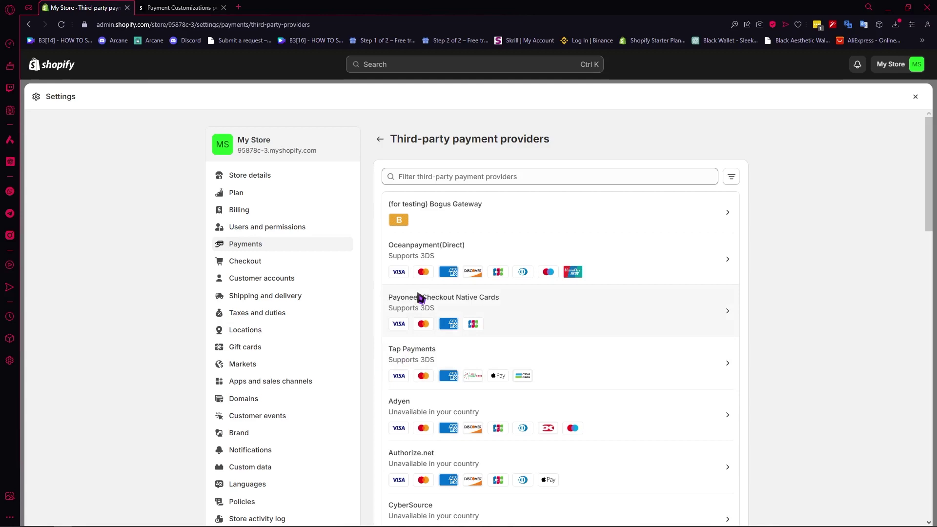
pyautogui.scroll(-12, 421, 298)
pyautogui.scroll(5, 561, 314)
pyautogui.scroll(8, 561, 314)
# Step: Review the Payoneer Checkout Native Cards description and supported currencies, then begin its installation
pyautogui.click(516, 311)
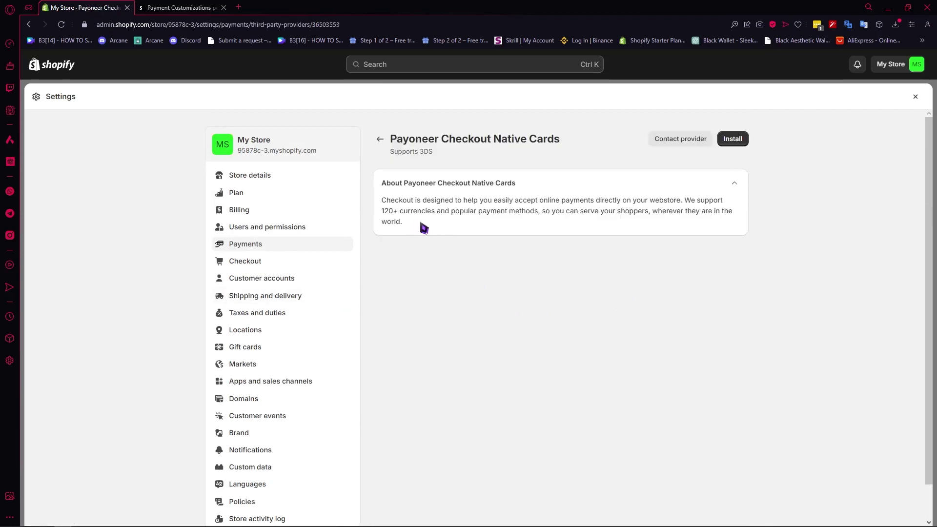
pyautogui.moveTo(414, 200); pyautogui.dragTo(505, 212)
pyautogui.moveTo(430, 202); pyautogui.dragTo(682, 206)
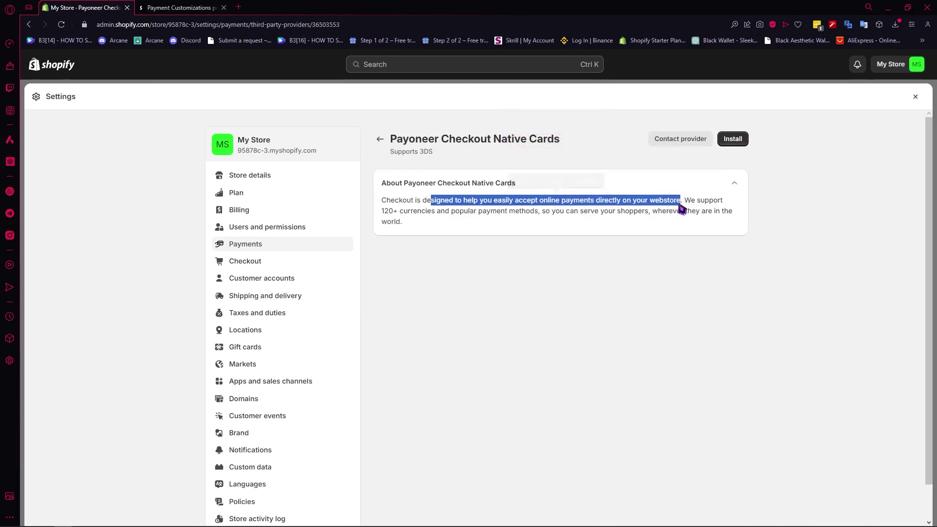
pyautogui.moveTo(393, 211); pyautogui.dragTo(548, 218)
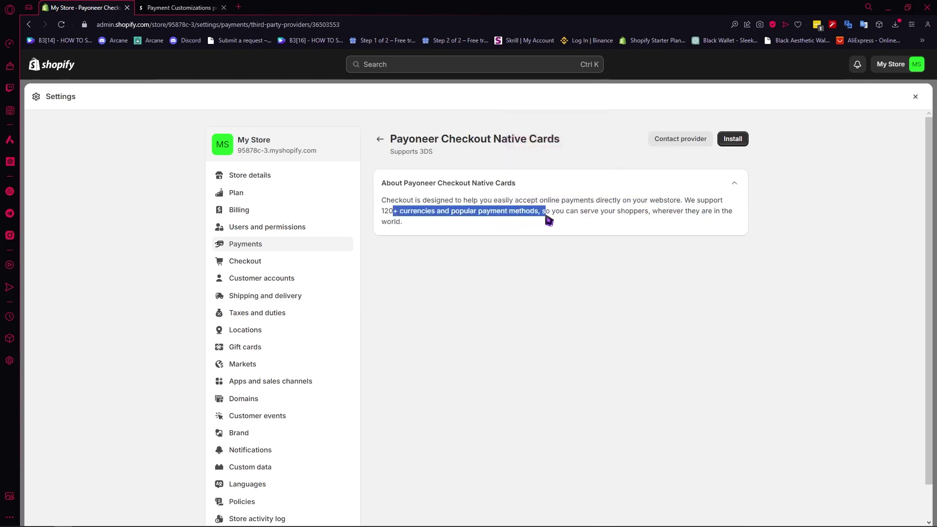
pyautogui.click(703, 231)
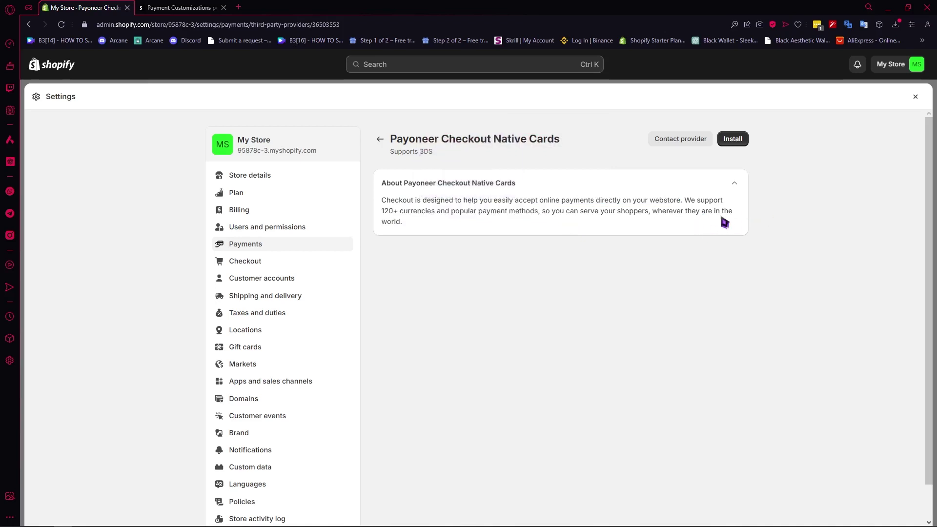
pyautogui.click(733, 139)
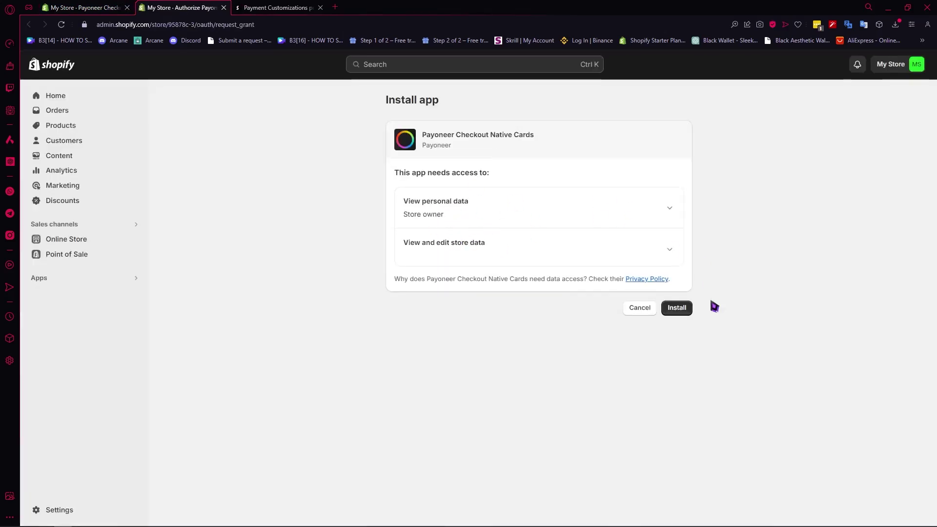
# Step: Install the Payoneer app, check its personal data access, and read the not-accepting-payments warning
pyautogui.click(675, 309)
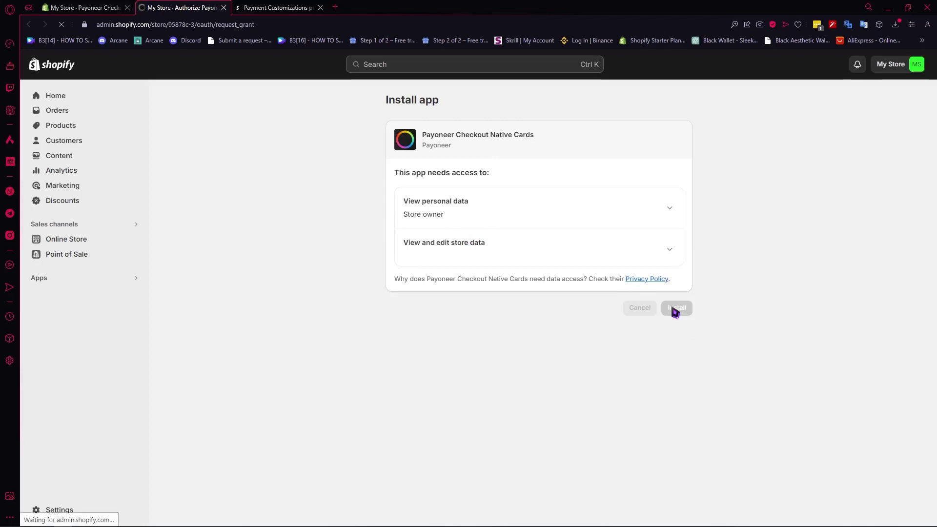
pyautogui.click(669, 213)
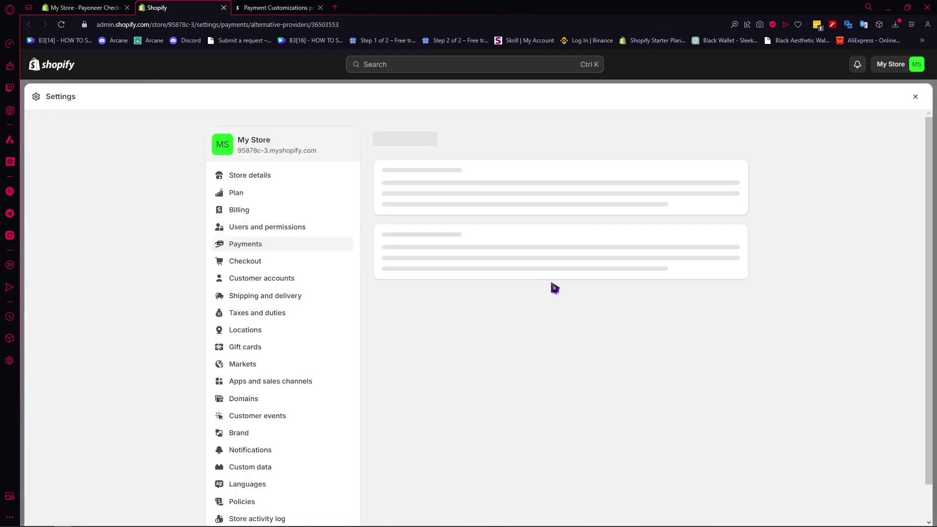
pyautogui.moveTo(415, 182); pyautogui.dragTo(632, 185)
pyautogui.click(422, 214)
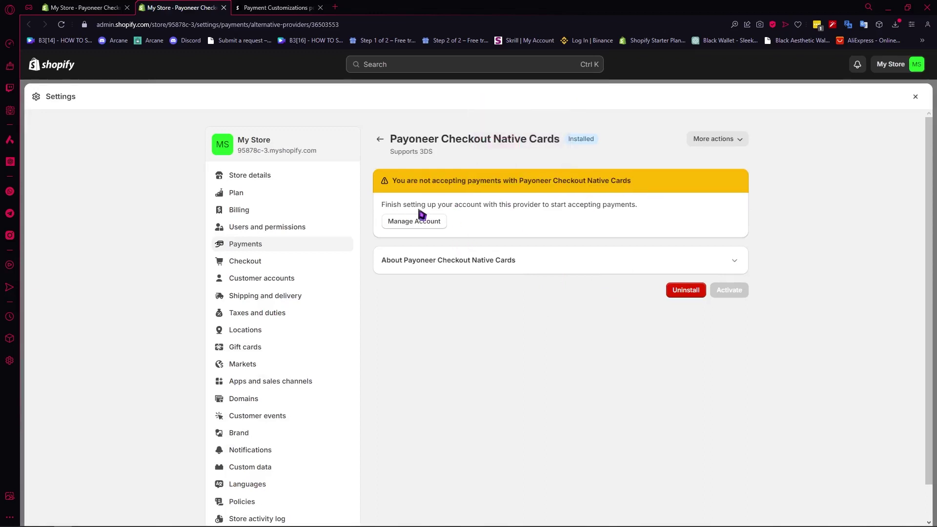
pyautogui.moveTo(388, 204); pyautogui.dragTo(644, 211)
pyautogui.click(510, 225)
pyautogui.click(413, 224)
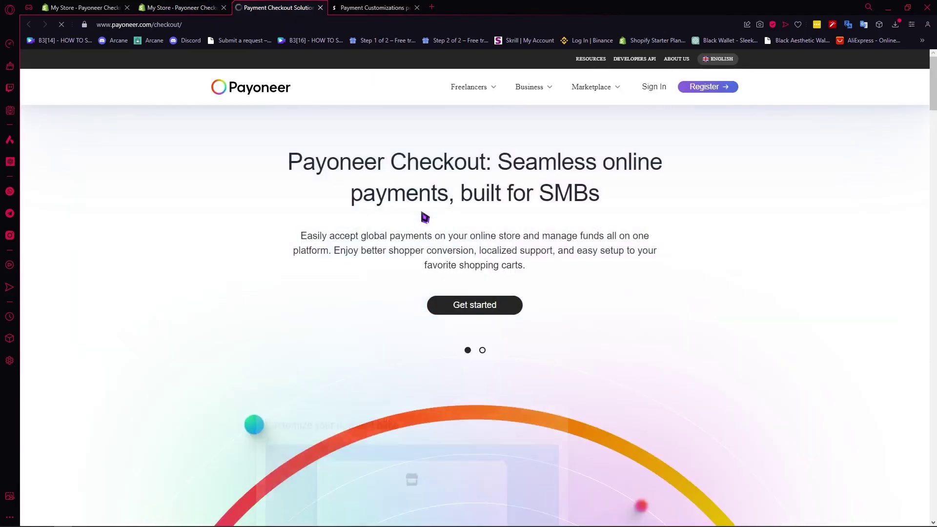
pyautogui.scroll(-5, 536, 246)
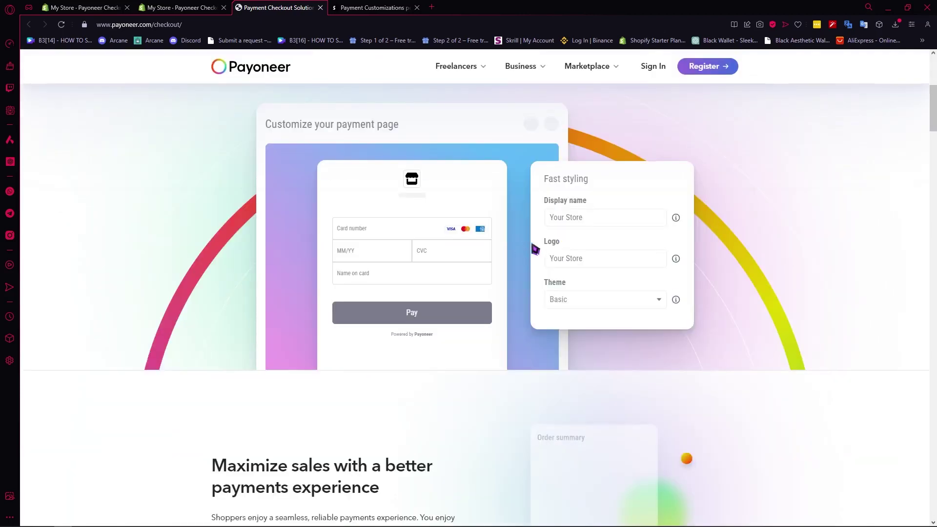
pyautogui.scroll(4, 547, 261)
pyautogui.scroll(1, 534, 254)
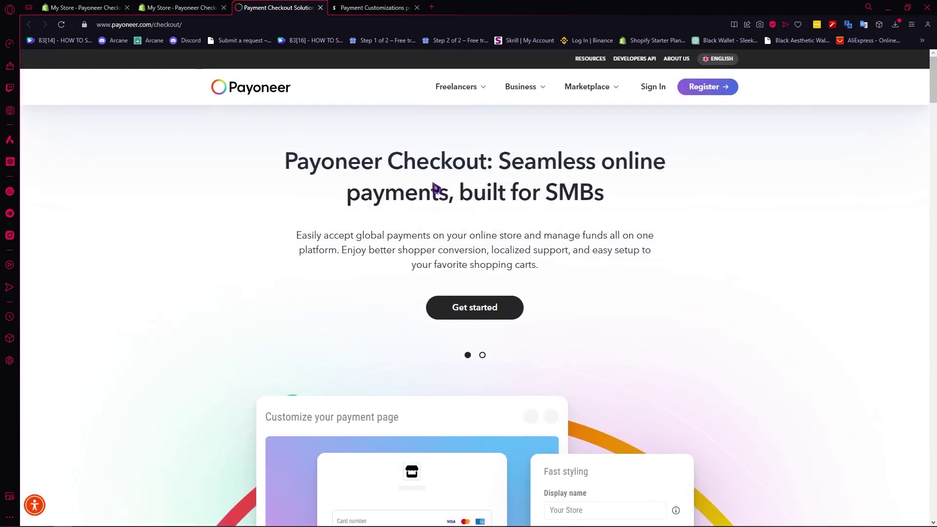
pyautogui.click(321, 8)
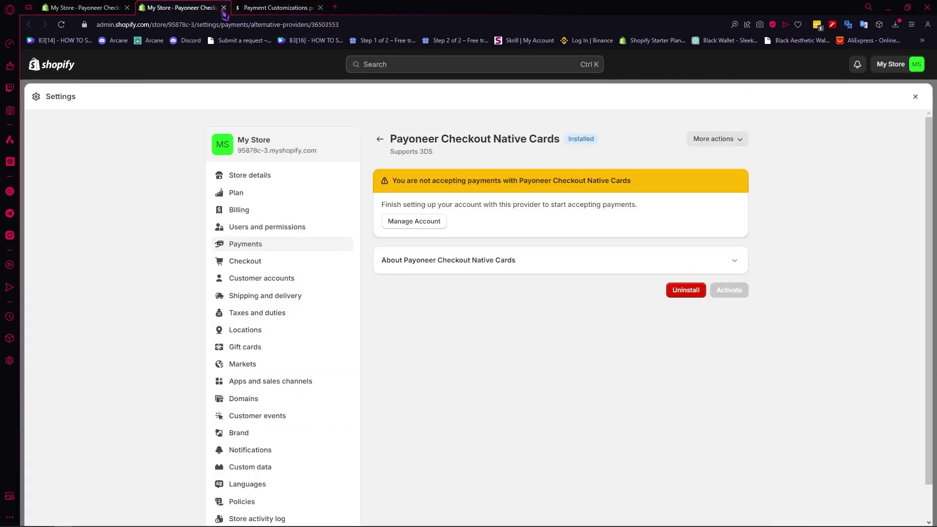
# Step: Switch between the open Payoneer tabs and return to the third-party providers list
pyautogui.click(93, 7)
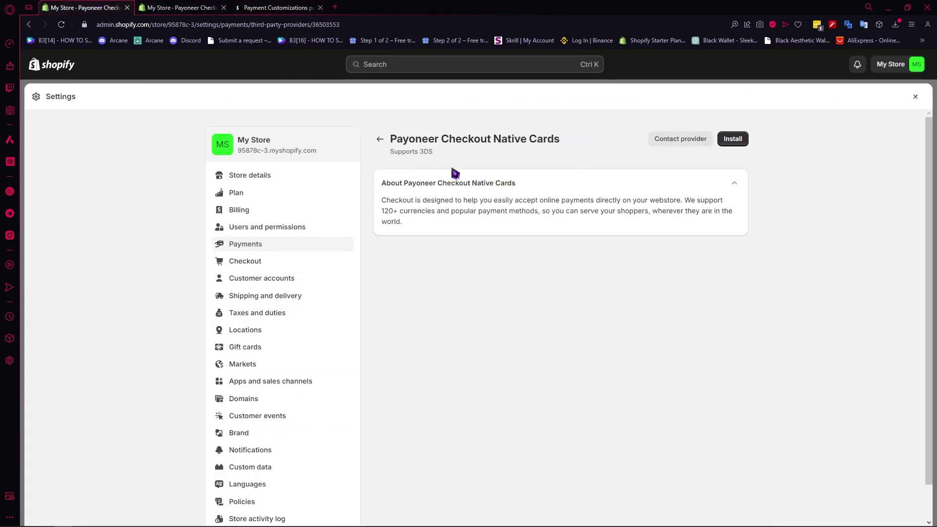
pyautogui.hotkey('ctrl', 'Tab')
pyautogui.hotkey('ctrl', 'shift', 'Tab')
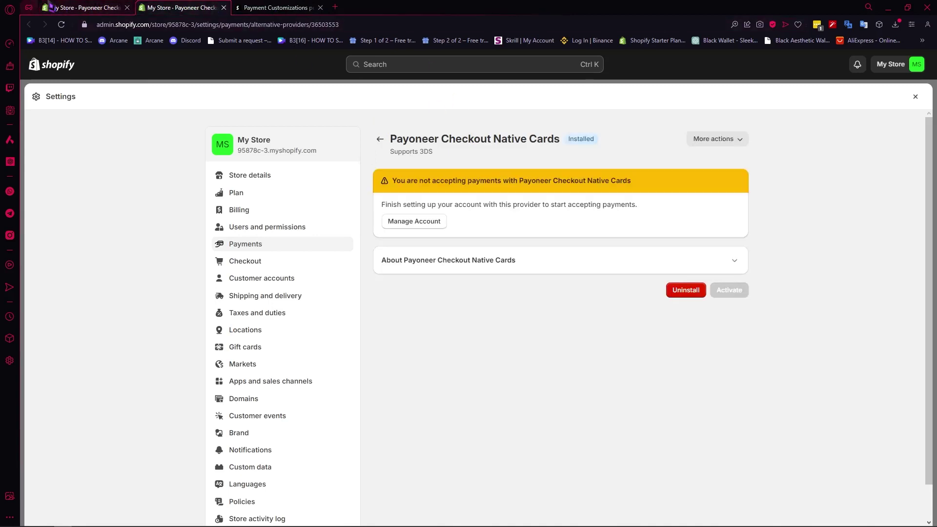
pyautogui.click(384, 145)
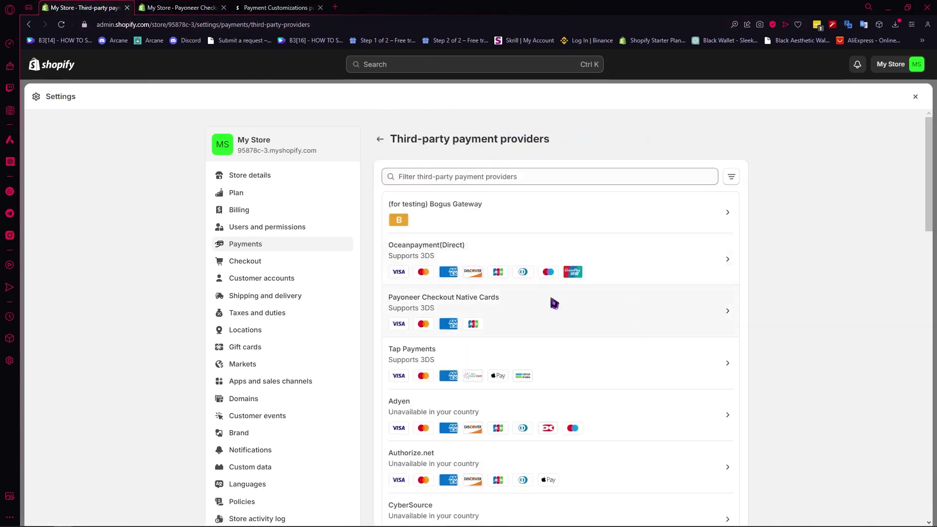
# Step: Try installing Tap Payments, close the incompatible install tab, and go back to the list
pyautogui.click(429, 361)
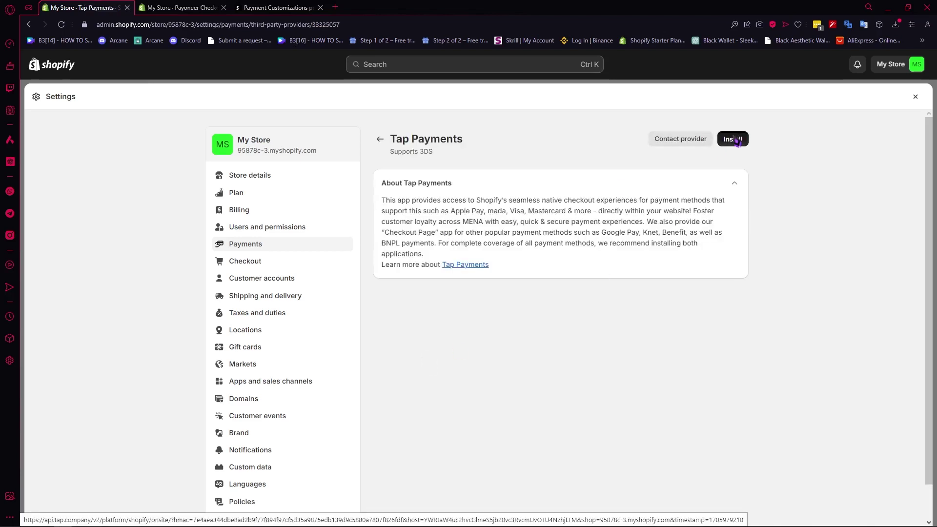
pyautogui.click(732, 139)
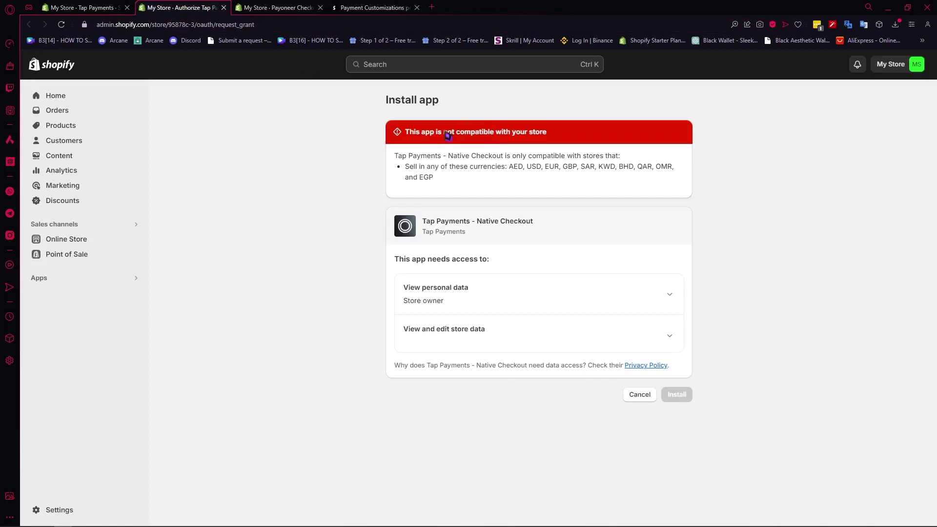
pyautogui.click(224, 7)
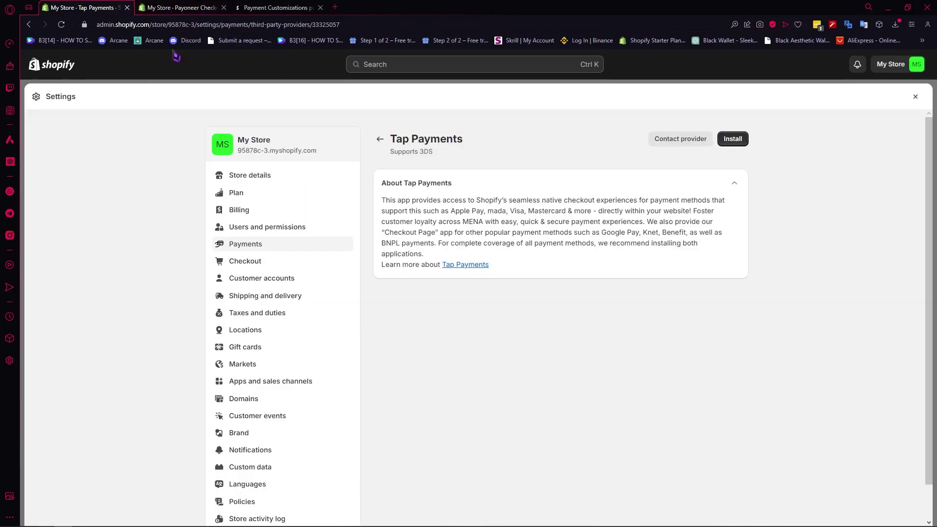
pyautogui.click(380, 141)
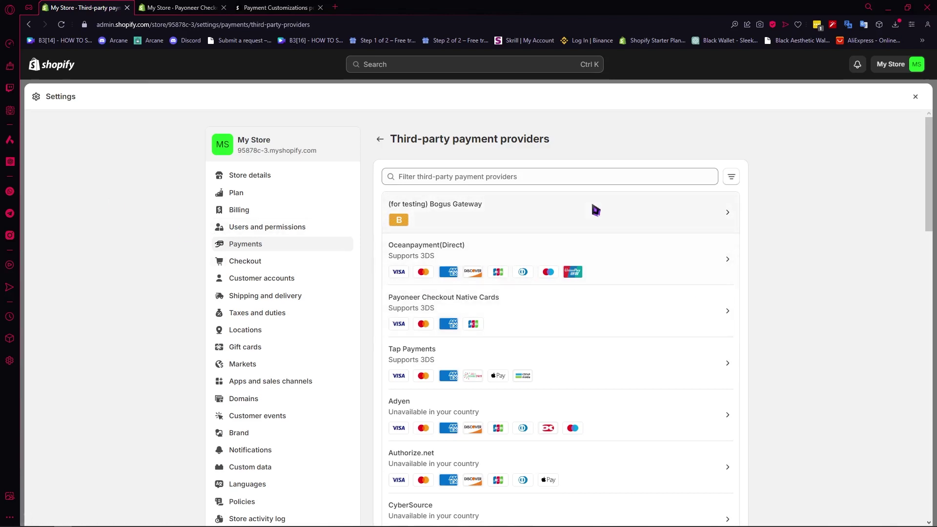
# Step: Go back from the third-party providers list to the main Payments settings page
pyautogui.click(381, 139)
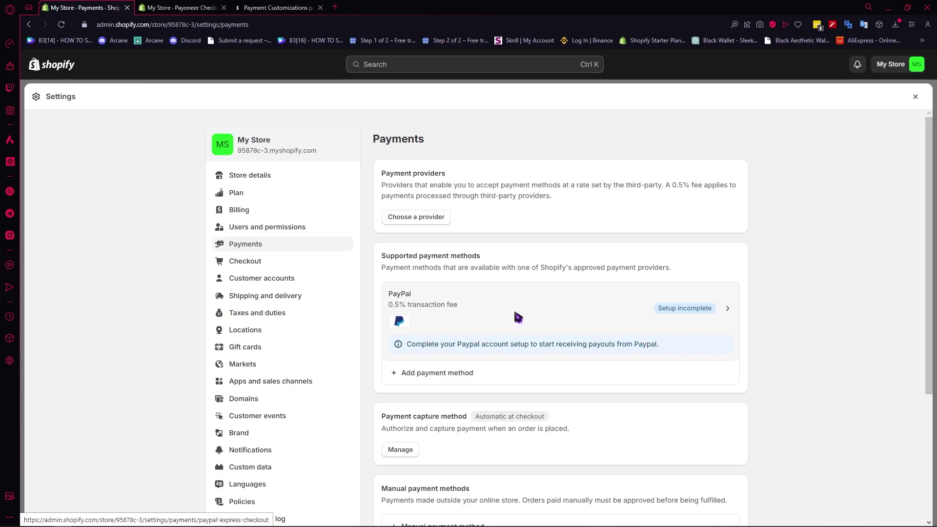
pyautogui.click(652, 316)
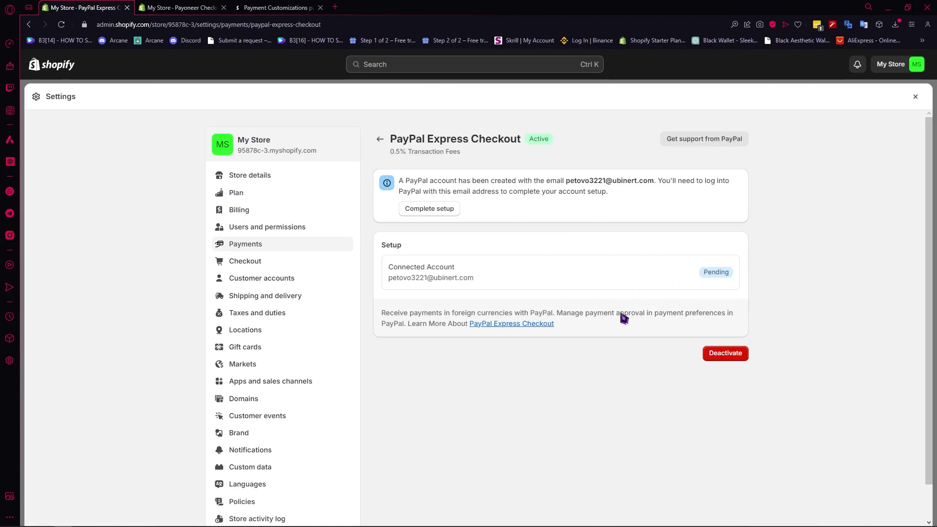
pyautogui.click(380, 140)
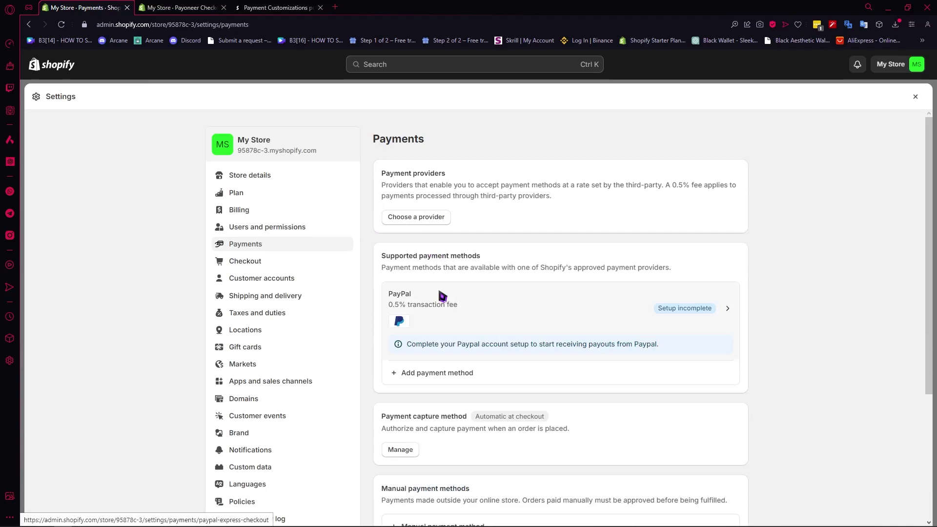
pyautogui.click(433, 375)
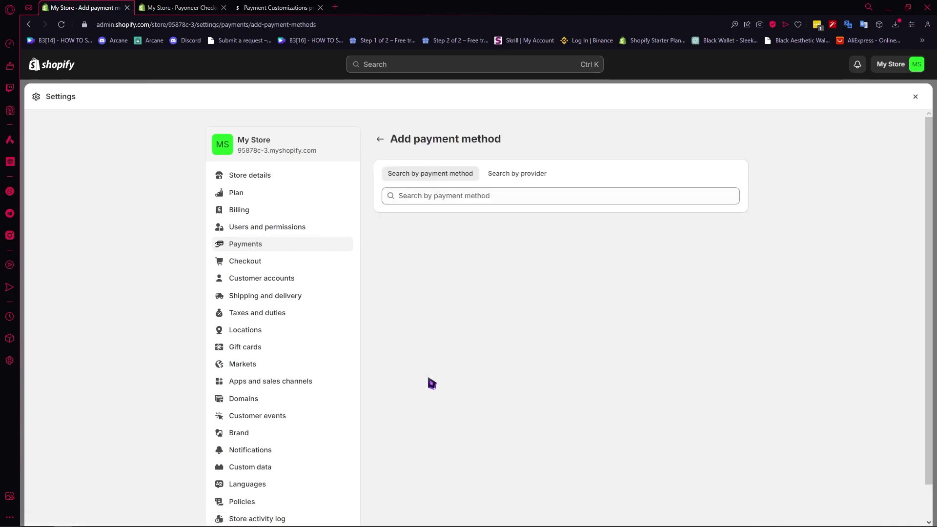
pyautogui.click(380, 140)
pyautogui.scroll(-4, 420, 341)
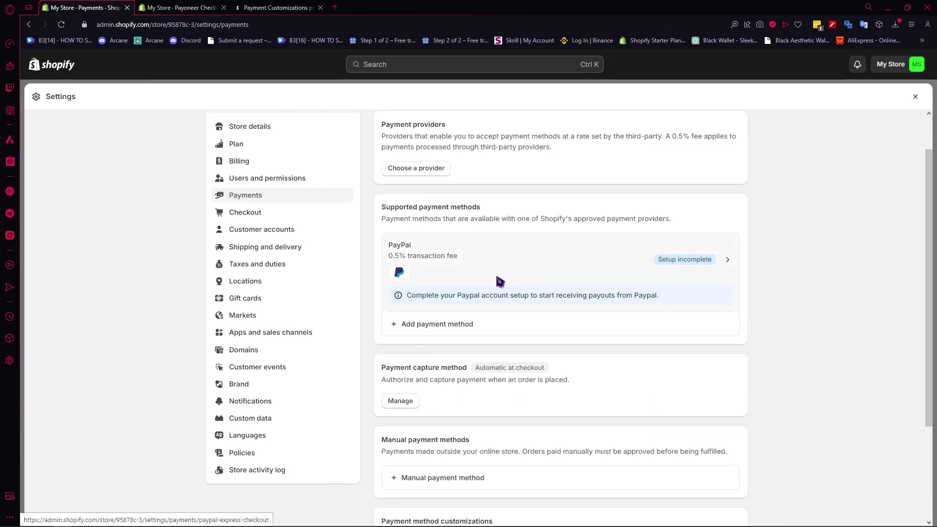
pyautogui.scroll(-3, 445, 299)
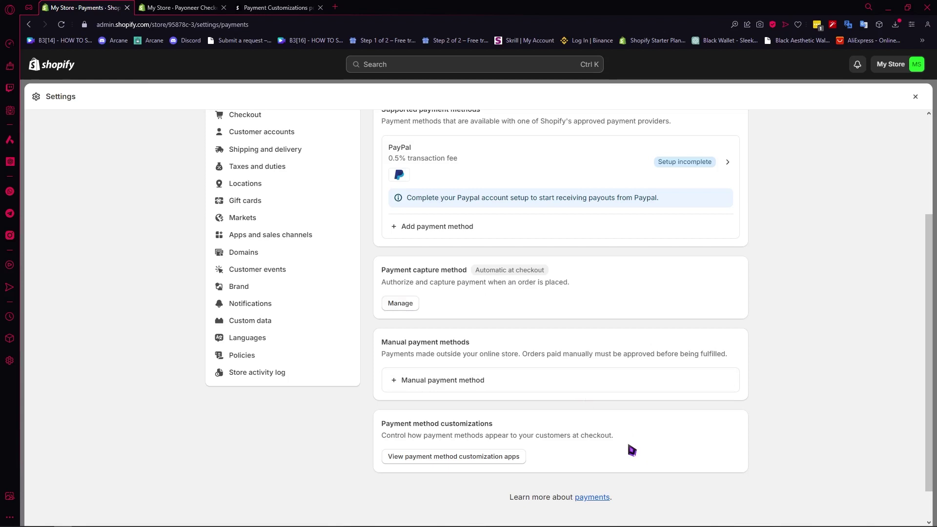
pyautogui.click(408, 305)
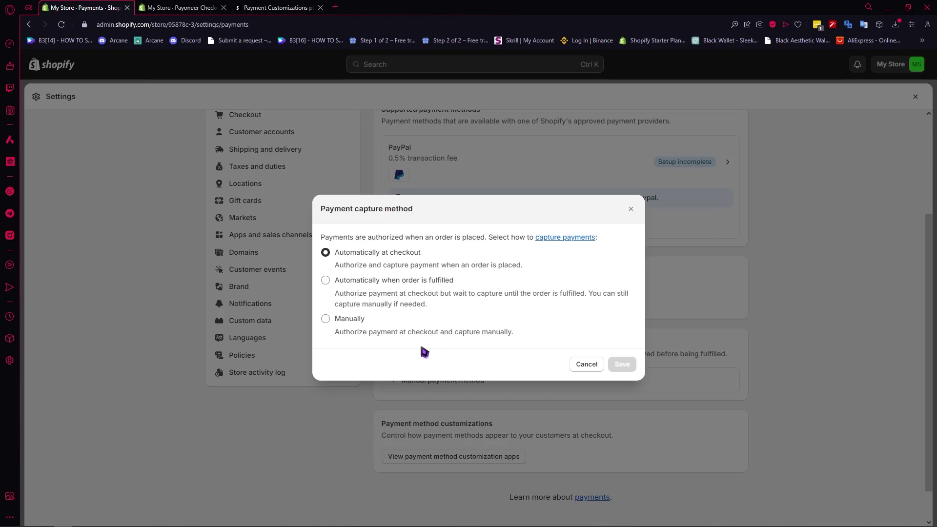
pyautogui.click(354, 325)
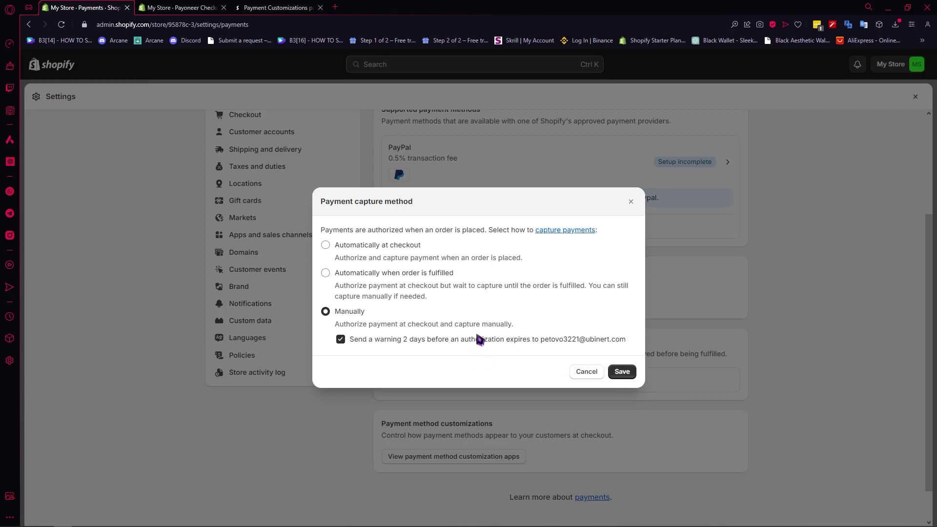
pyautogui.click(630, 202)
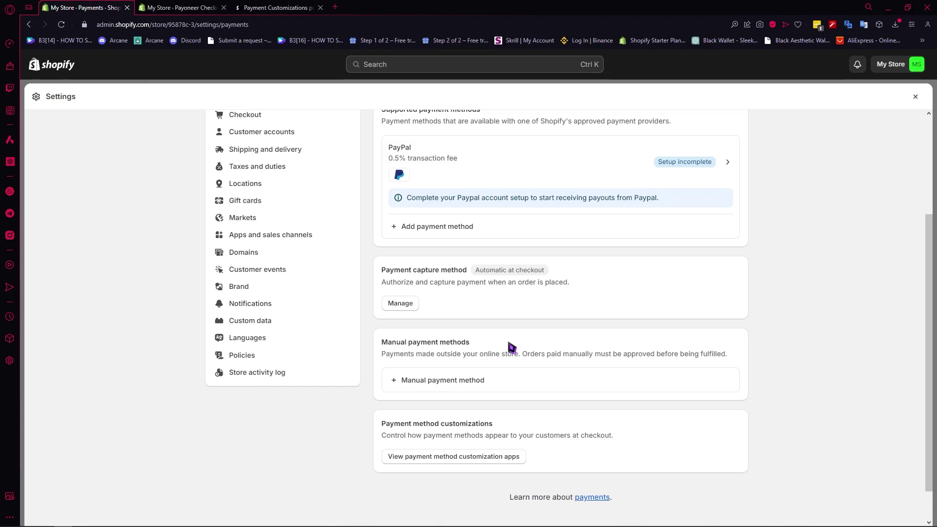
# Step: Start a custom manual payment method and focus its payment instructions field
pyautogui.click(436, 381)
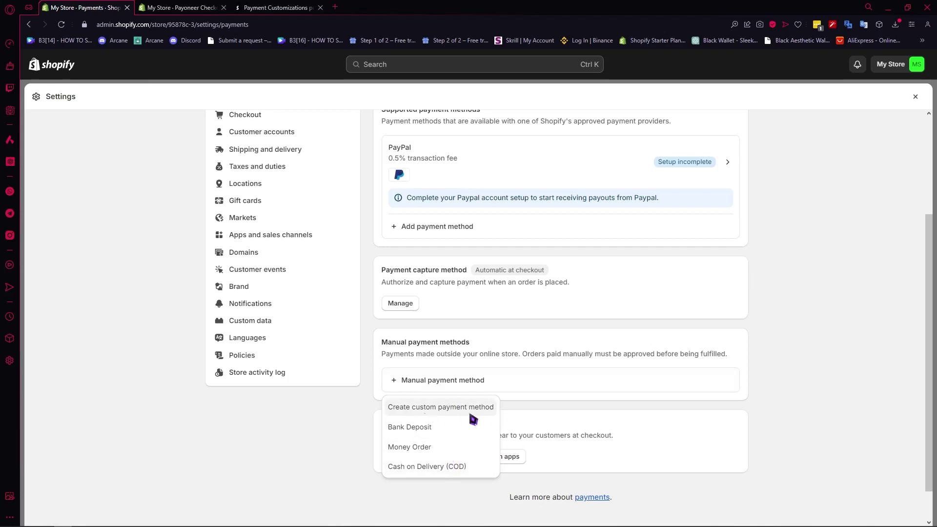
pyautogui.click(421, 412)
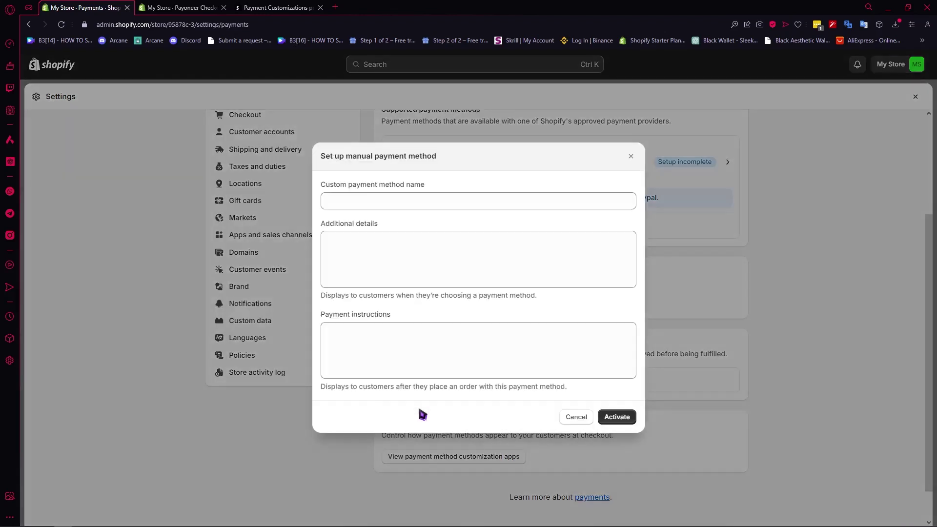
pyautogui.click(388, 202)
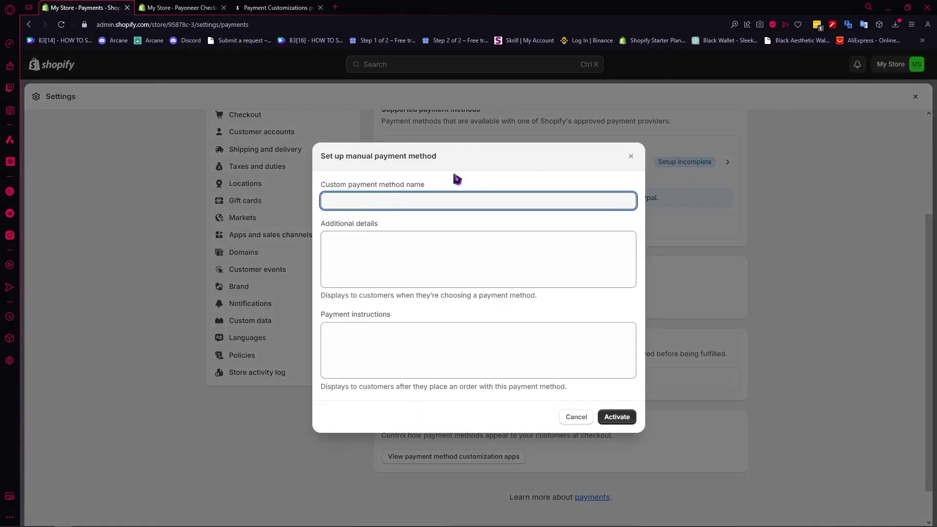
pyautogui.click(375, 257)
pyautogui.click(429, 346)
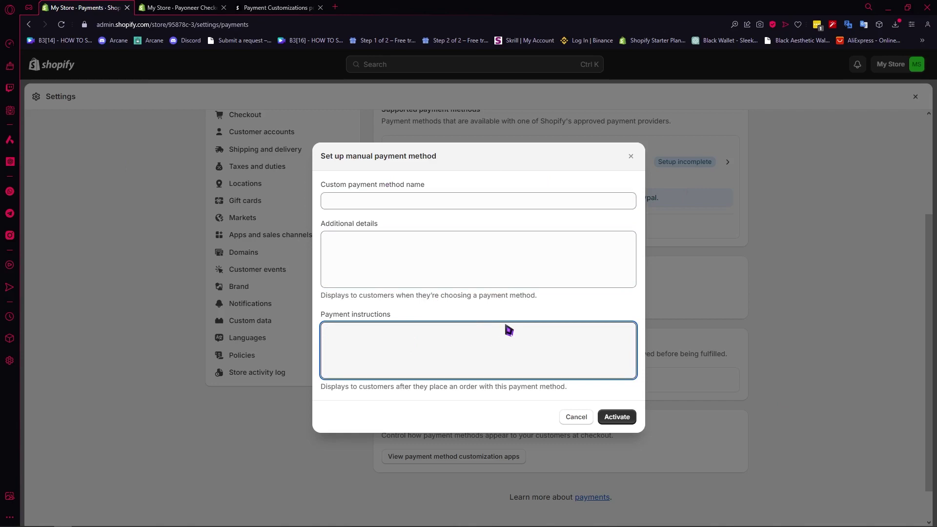
# Step: Enter sample instructions to email a receipt screenshot, then erase them and close unsaved
pyautogui.write('ASD')
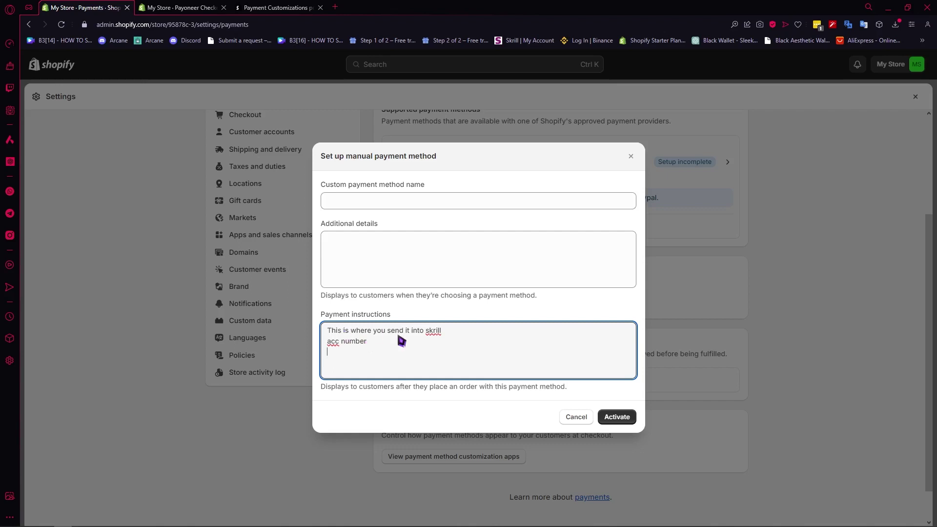
pyautogui.write('ide screenshot of the rece')
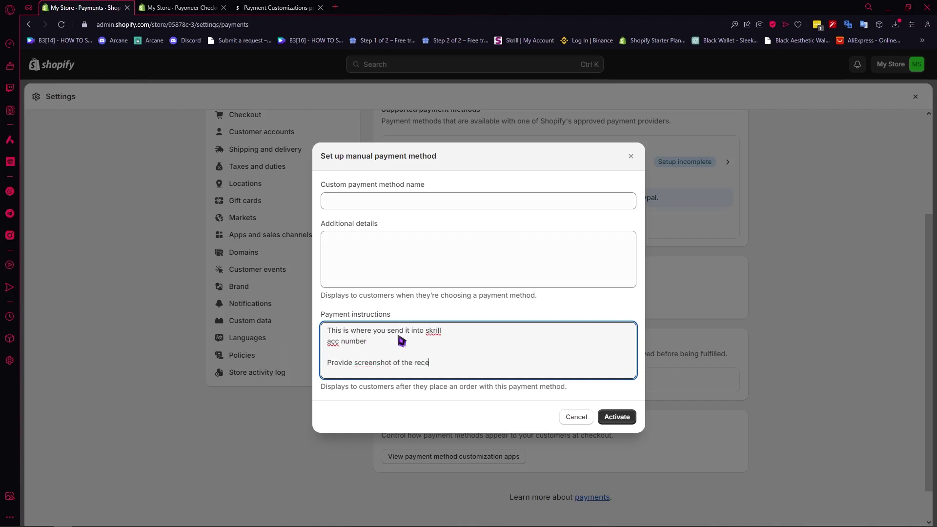
pyautogui.write('ipt and send it to this email:a')
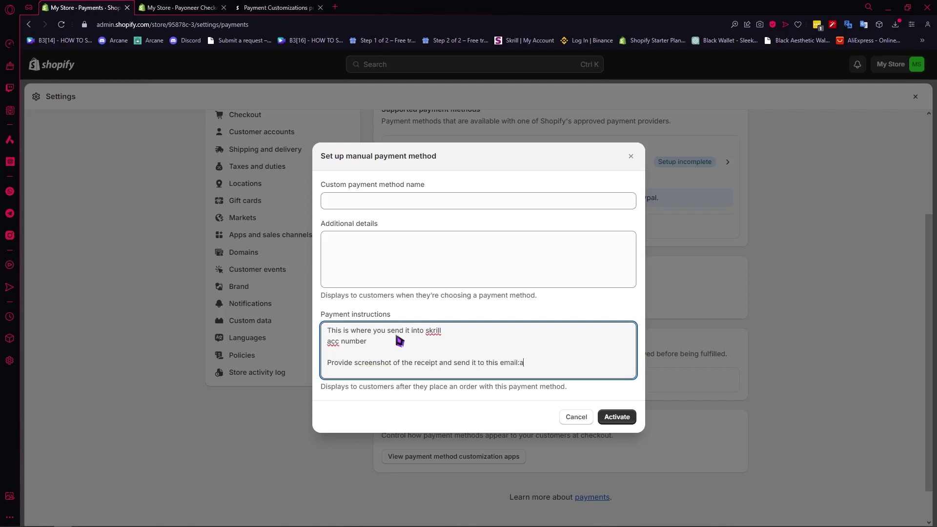
pyautogui.hotkey('ctrl', 'a')
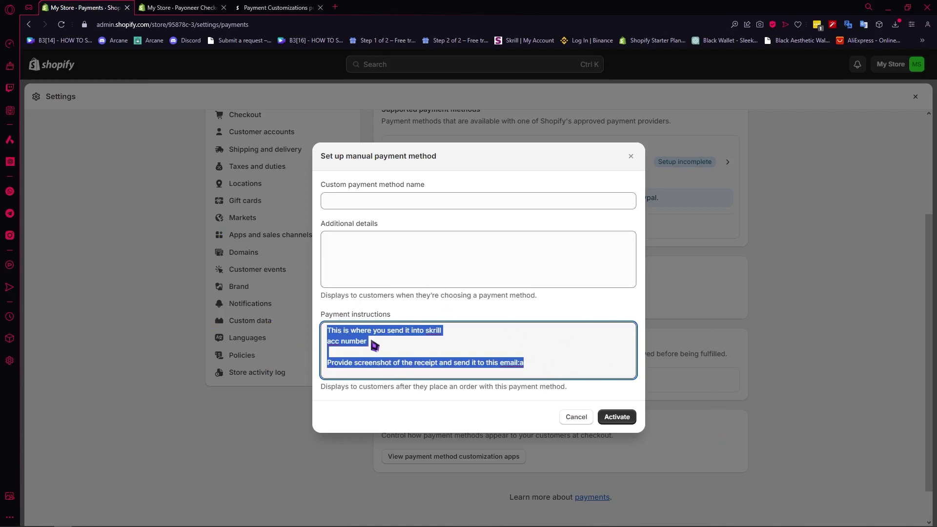
pyautogui.press('BackSpace')
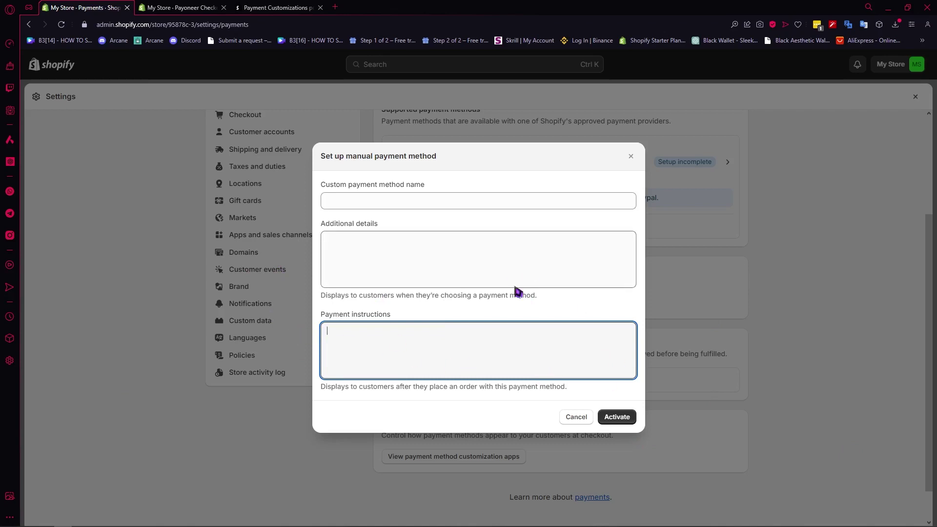
pyautogui.click(457, 257)
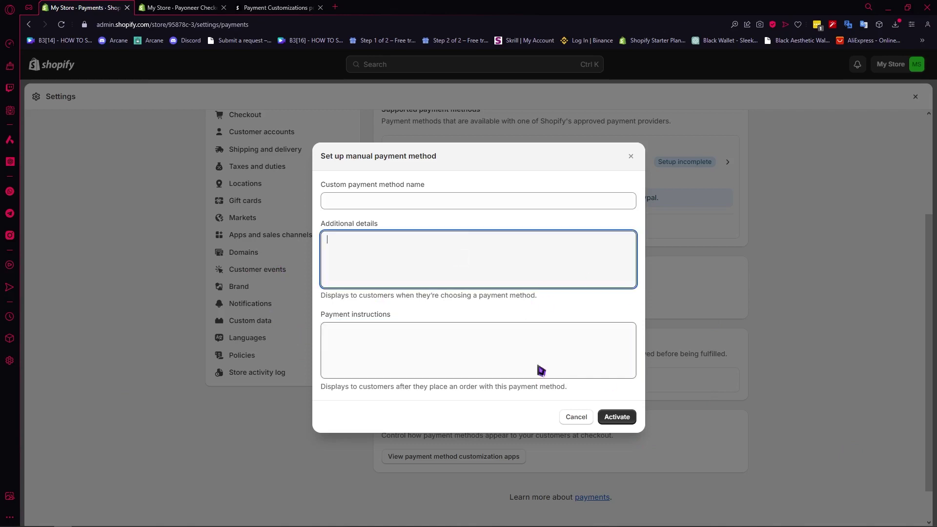
pyautogui.click(631, 156)
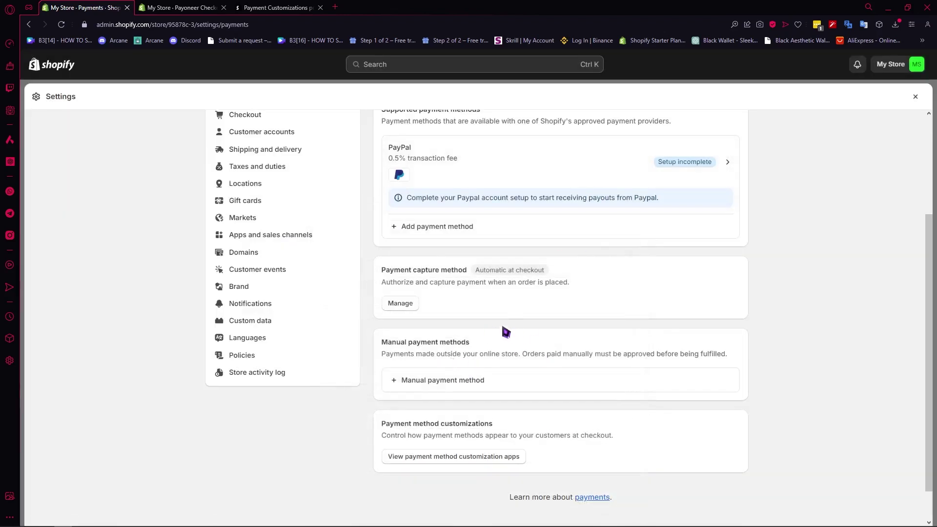
pyautogui.click(439, 383)
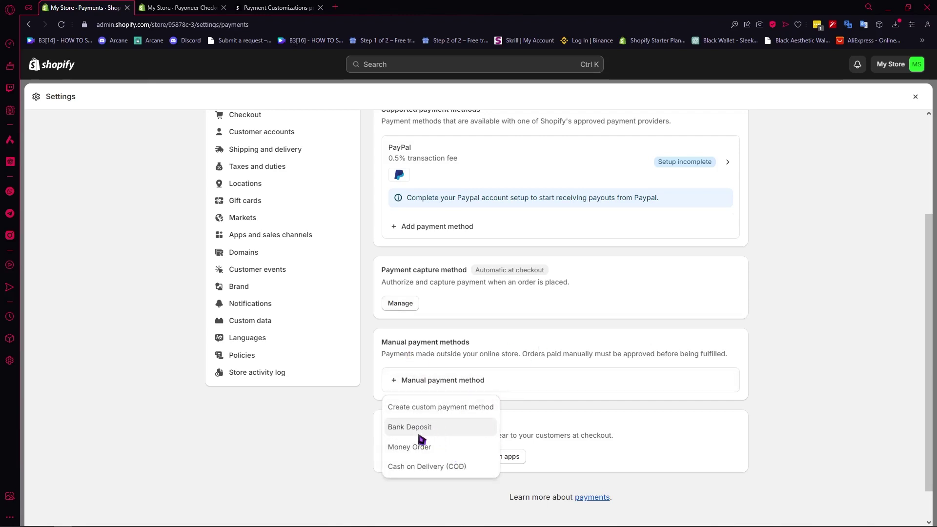
pyautogui.click(420, 434)
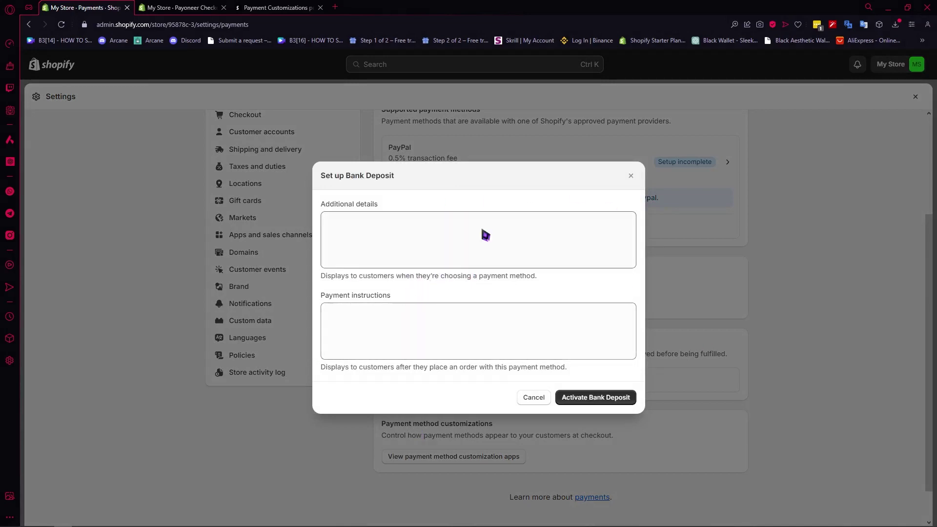
pyautogui.click(631, 176)
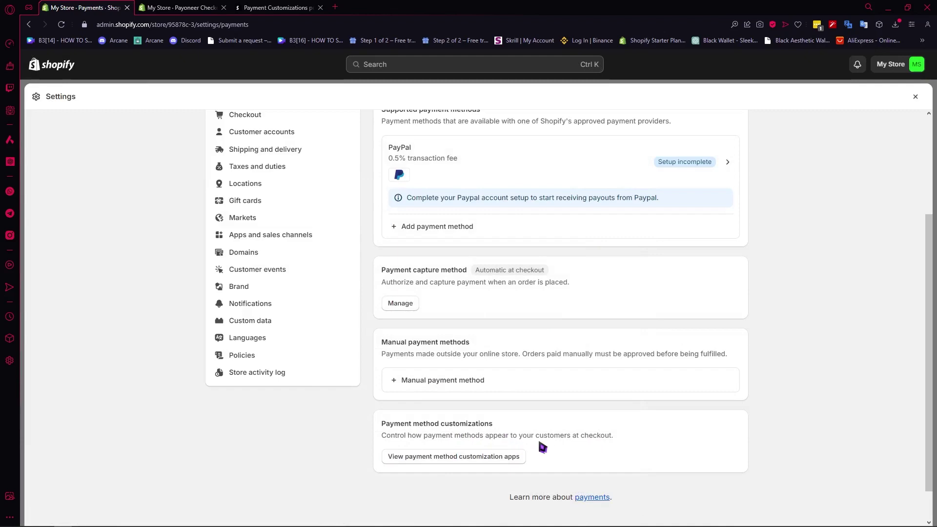
# Step: Review the Releasit Cash On Delivery app from payment customization apps, then return to Payments
pyautogui.click(475, 463)
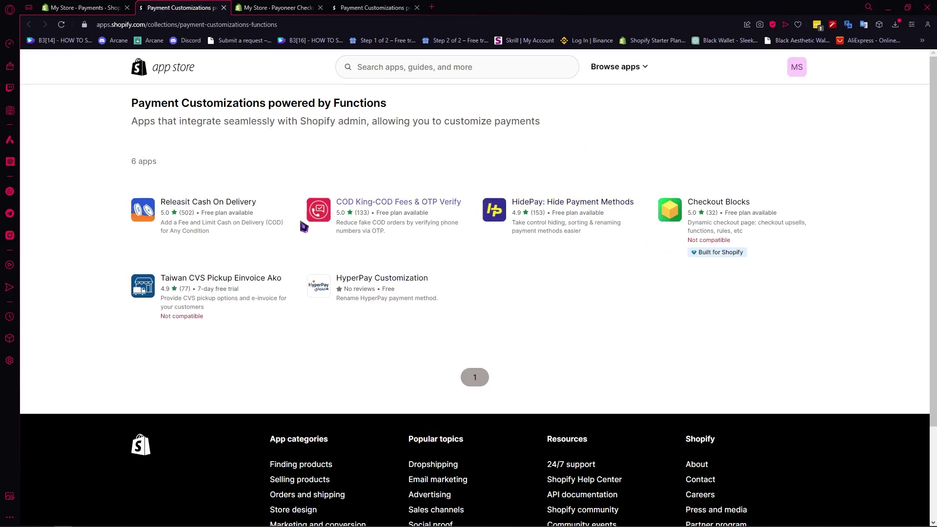
pyautogui.click(220, 217)
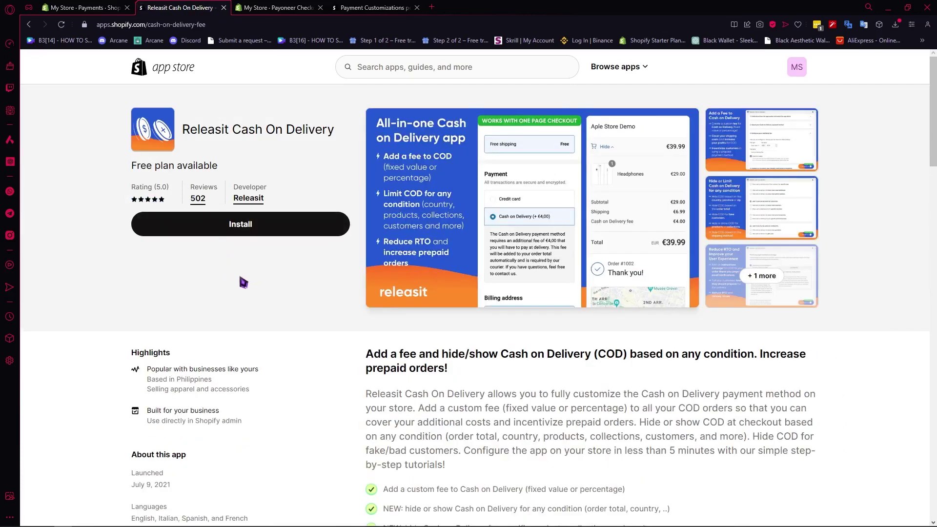
pyautogui.scroll(-1, 243, 283)
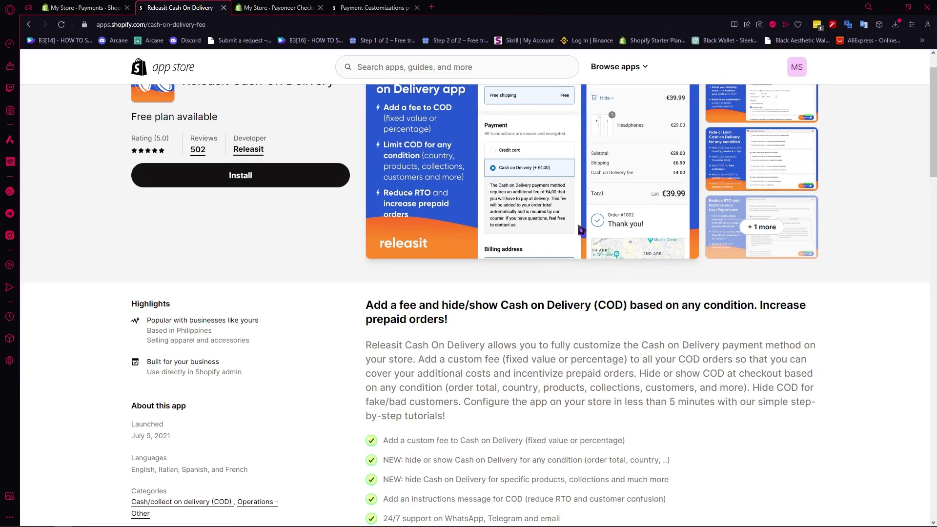
pyautogui.scroll(1, 310, 270)
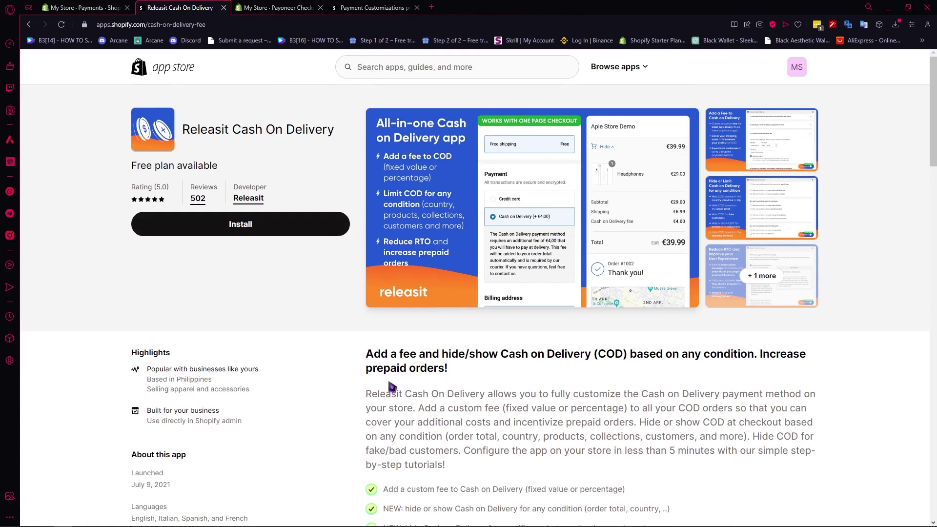
pyautogui.scroll(-2, 391, 388)
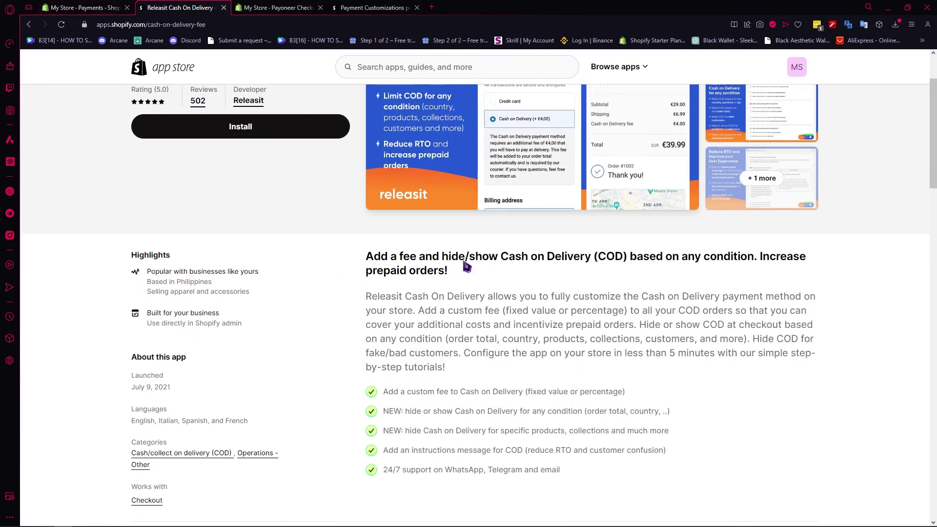
pyautogui.scroll(2, 433, 283)
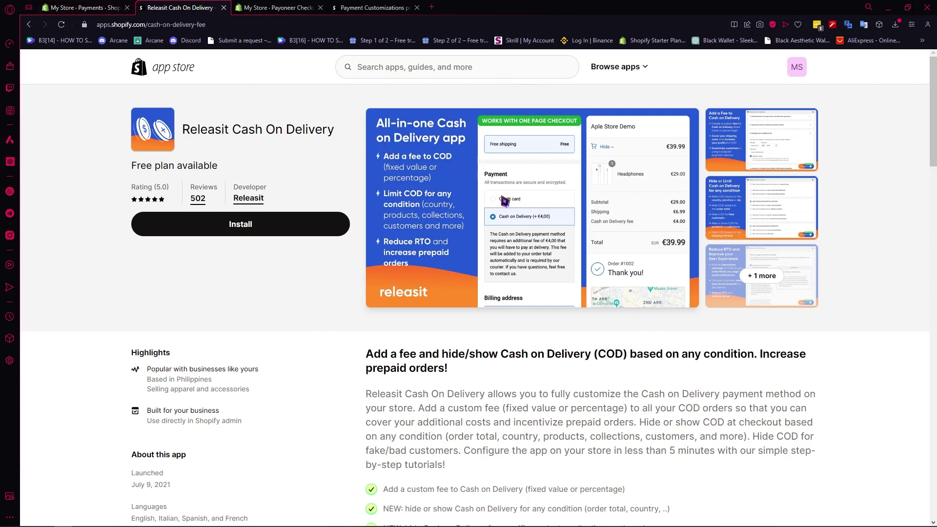
pyautogui.click(80, 7)
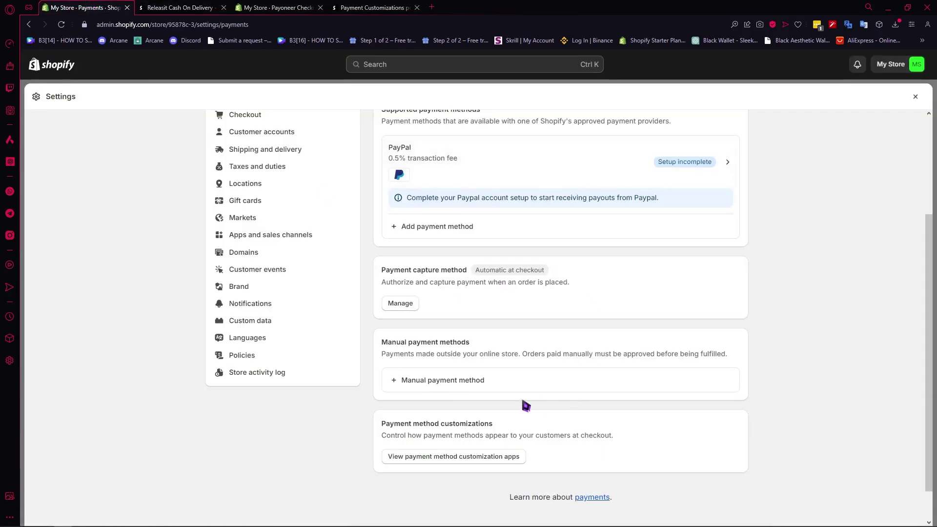
pyautogui.scroll(3, 525, 404)
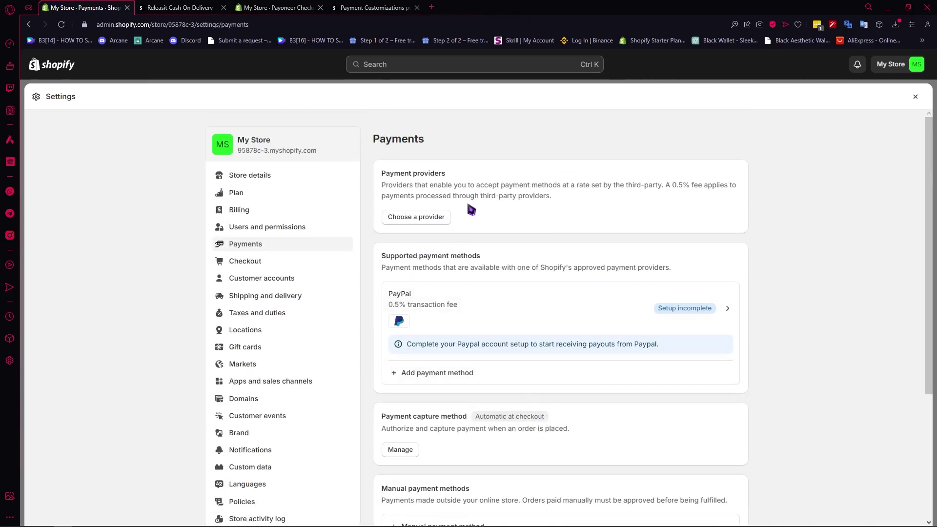
pyautogui.scroll(-4, 469, 249)
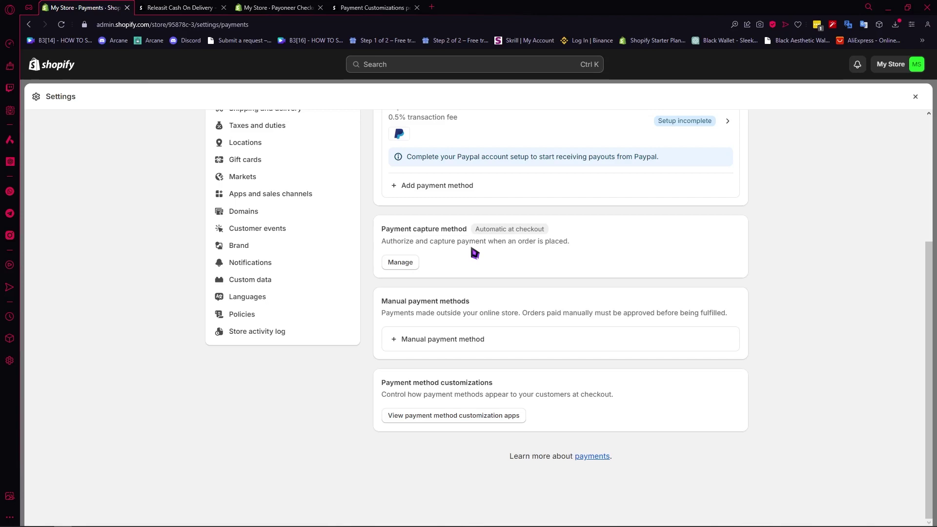
pyautogui.scroll(4, 475, 252)
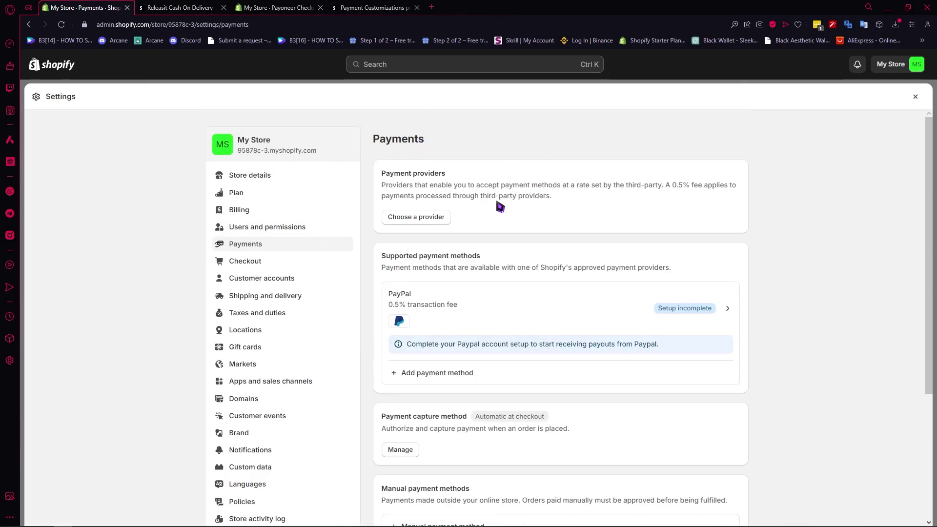
pyautogui.scroll(-3, 508, 312)
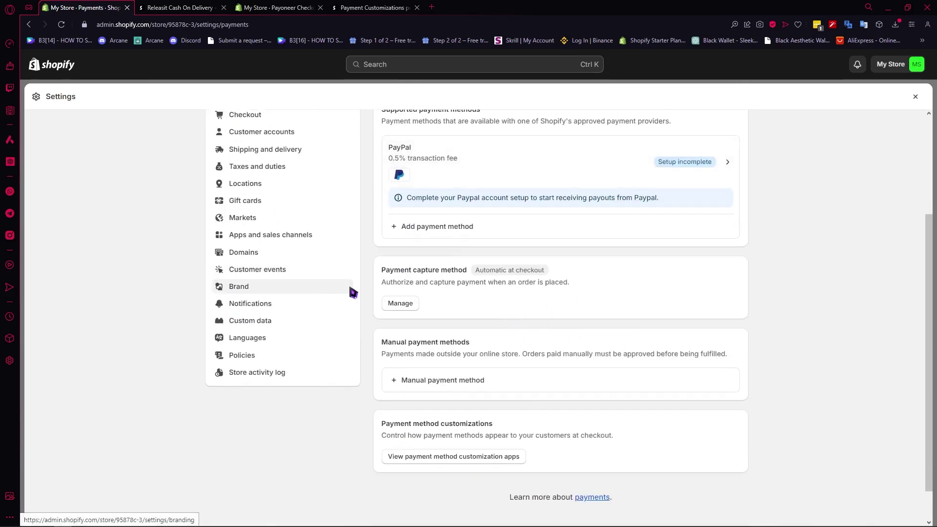
pyautogui.scroll(3, 352, 291)
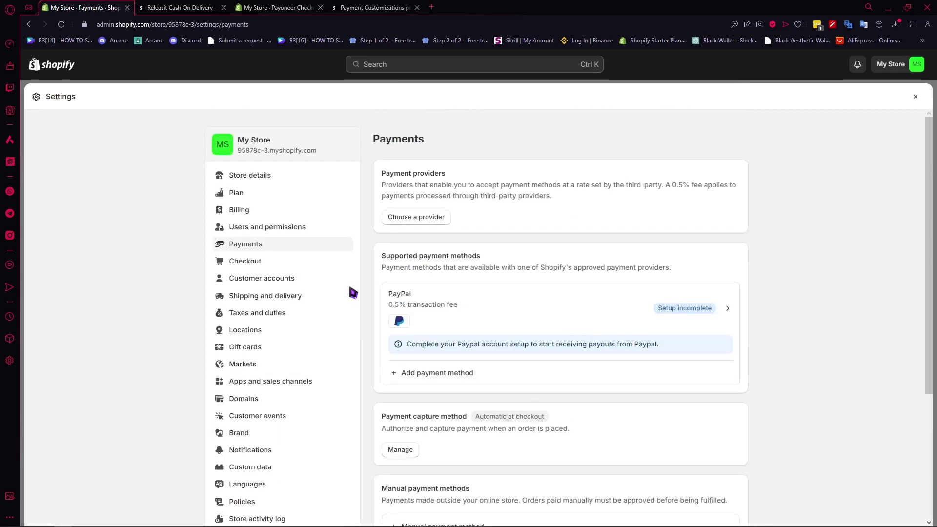